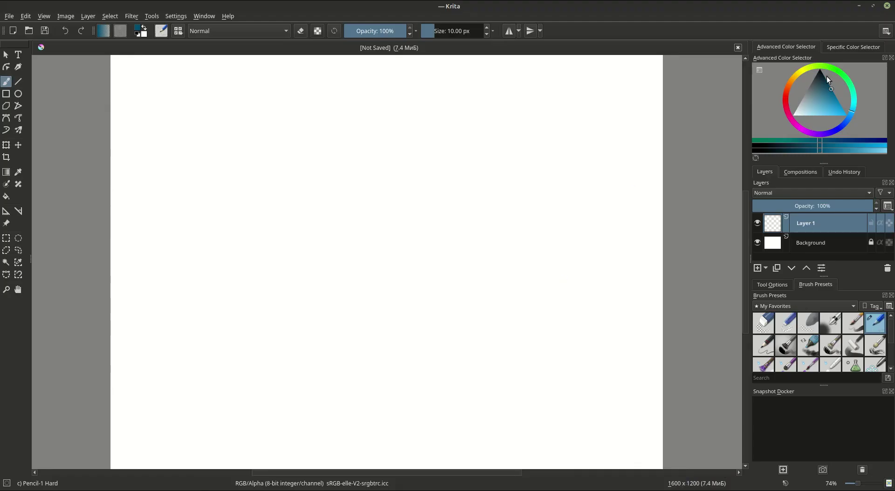
Reset Krita's foreground painting colour to black with the D shortcut
key("d")
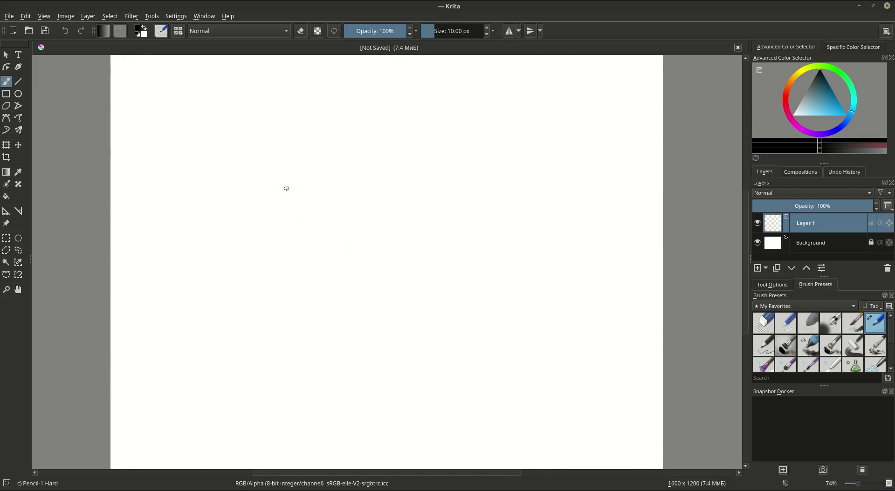
Sketch the ear tuft, brow, eye curl, centre beak line and left cheek curve
left_click_drag(263, 136, 317, 196)
mouse_move(257, 119)
left_mouse_down()
mouse_move(330, 195)
mouse_move(331, 181)
left_mouse_up()
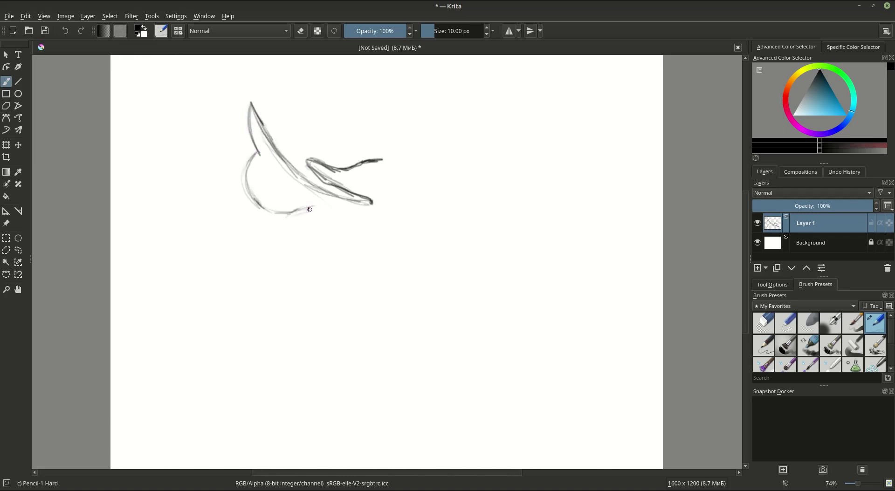
left_click_drag(347, 223, 349, 225)
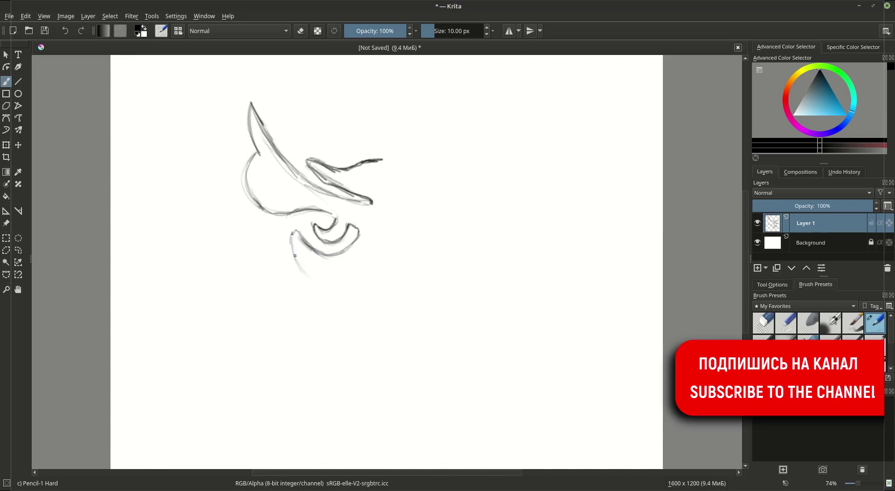
left_click_drag(386, 165, 387, 216)
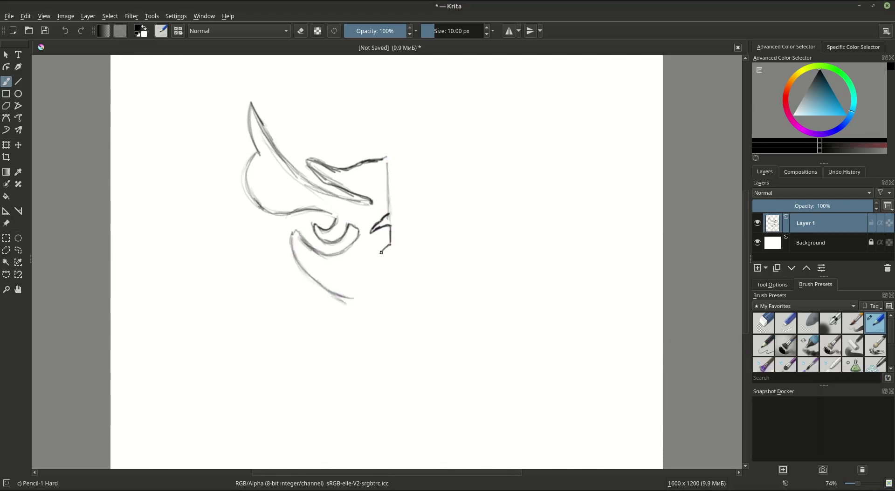
left_click_drag(346, 300, 348, 311)
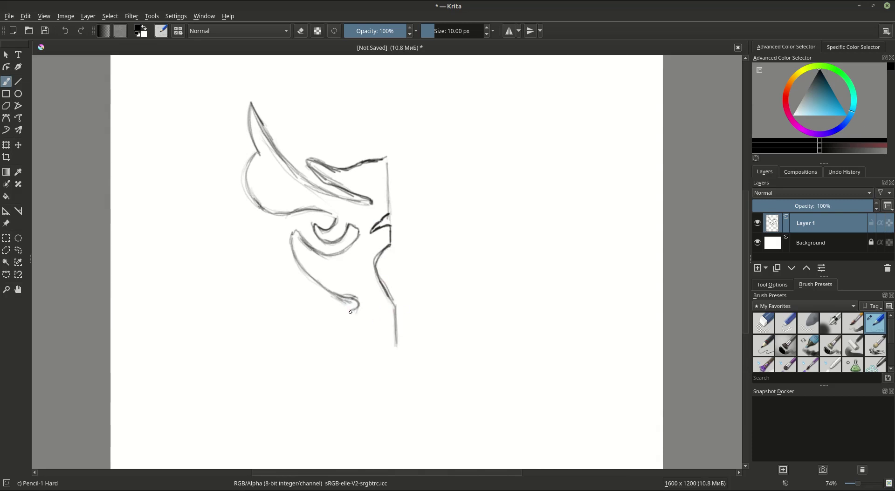
left_click_drag(281, 295, 352, 310)
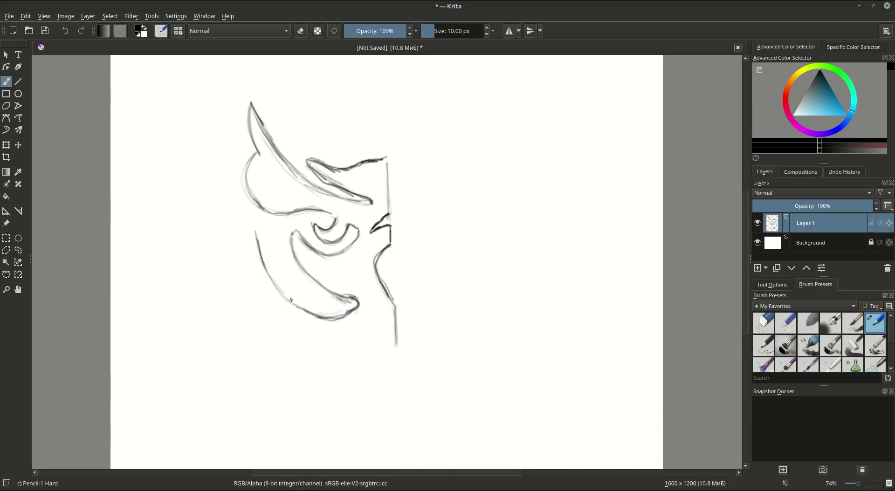
mouse_move(290, 300)
left_mouse_down()
mouse_move(264, 253)
mouse_move(239, 301)
left_mouse_up()
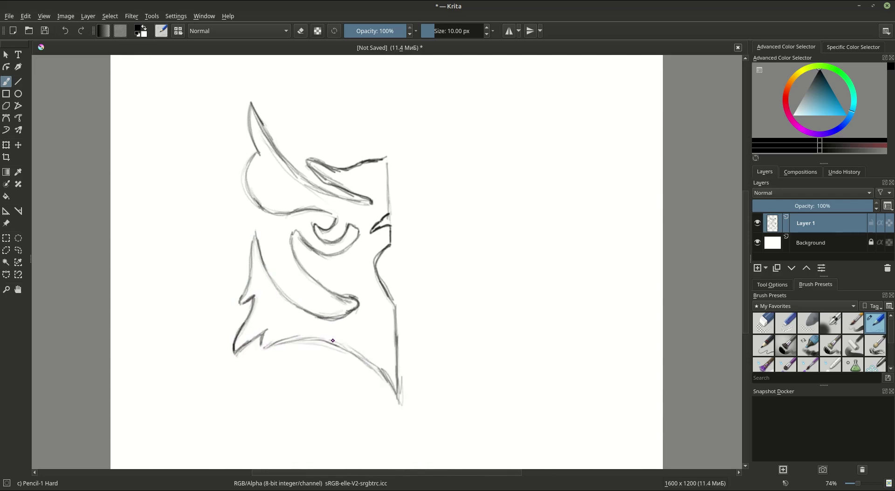
Sketch the jagged lower-left feather points and the chest feather curves
left_click_drag(243, 373, 264, 360)
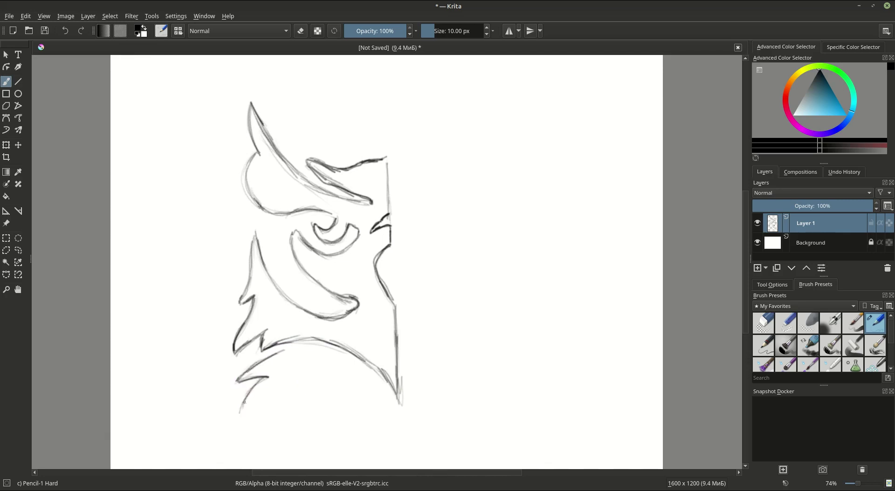
left_click_drag(239, 413, 264, 401)
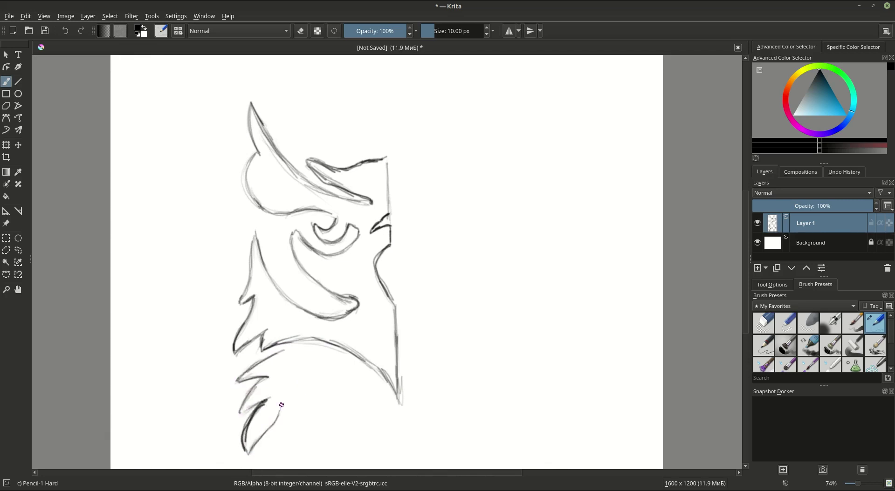
left_click_drag(273, 357, 324, 350)
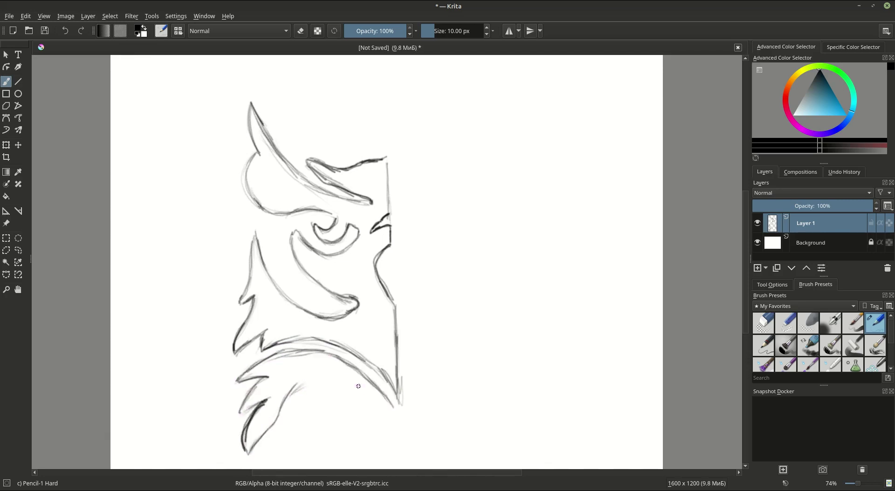
left_click_drag(288, 401, 332, 377)
left_click_drag(368, 399, 392, 414)
left_click_drag(348, 435, 385, 435)
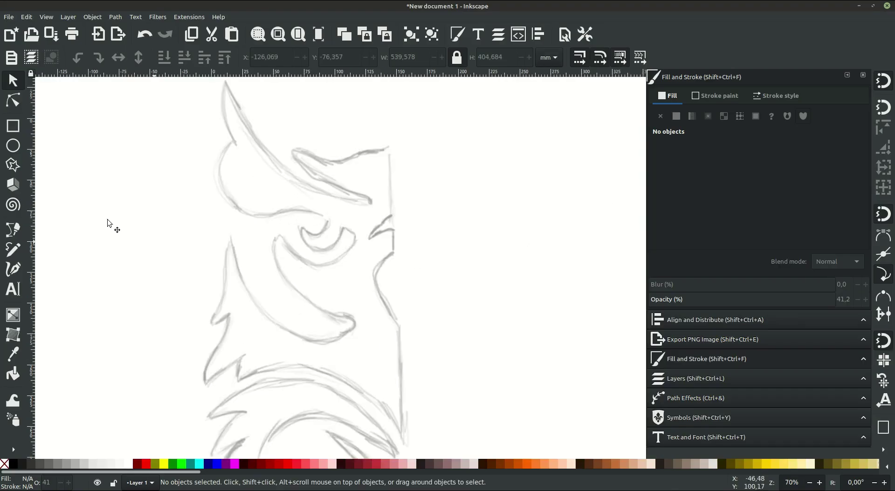
With the Bezier tool, trace the brow and down the beak's centre line
left_click(14, 230)
scroll(319, 171, "up", 1)
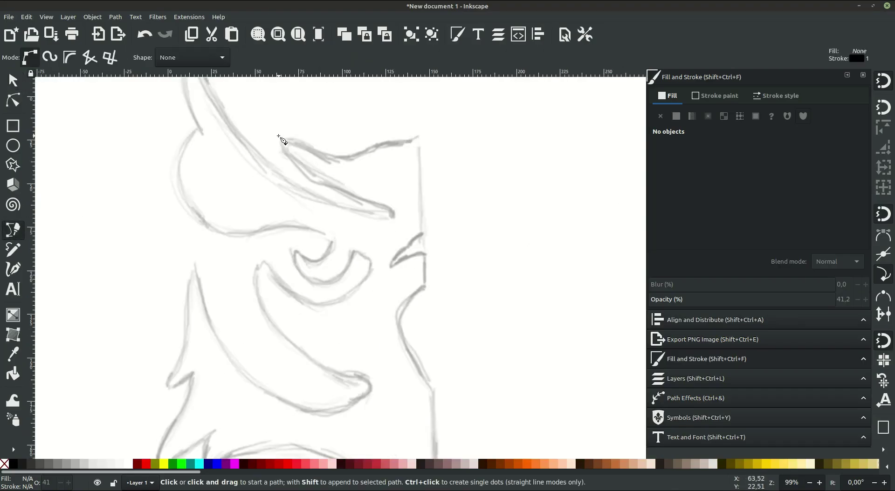
left_click(279, 136)
left_click_drag(324, 156, 400, 139)
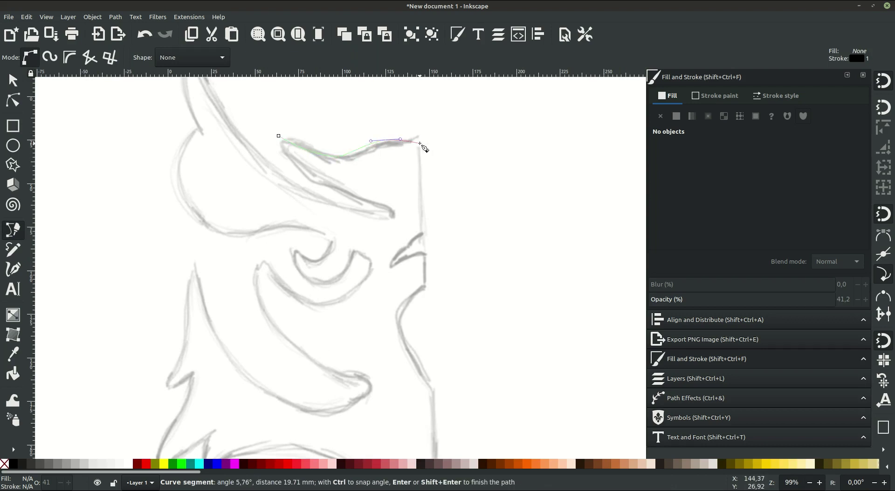
left_click(422, 233)
scroll(424, 233, "up", 1)
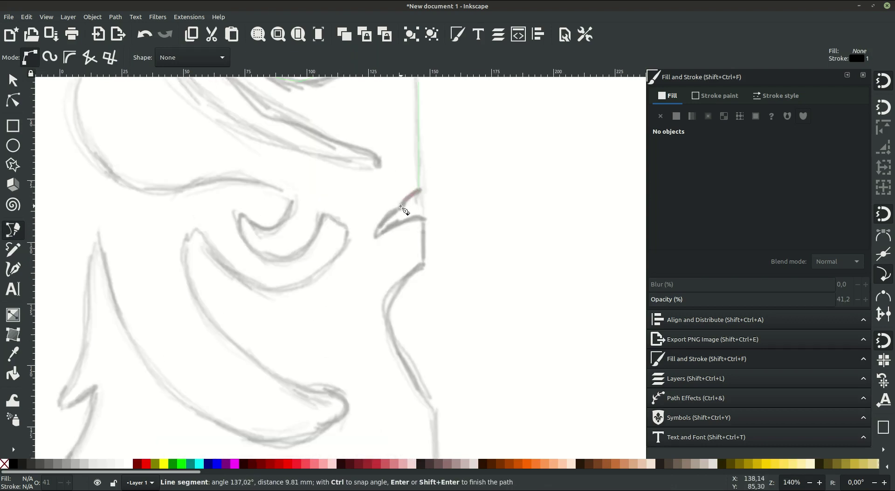
mouse_move(401, 206)
left_mouse_down()
mouse_move(399, 222)
mouse_move(373, 240)
left_mouse_up()
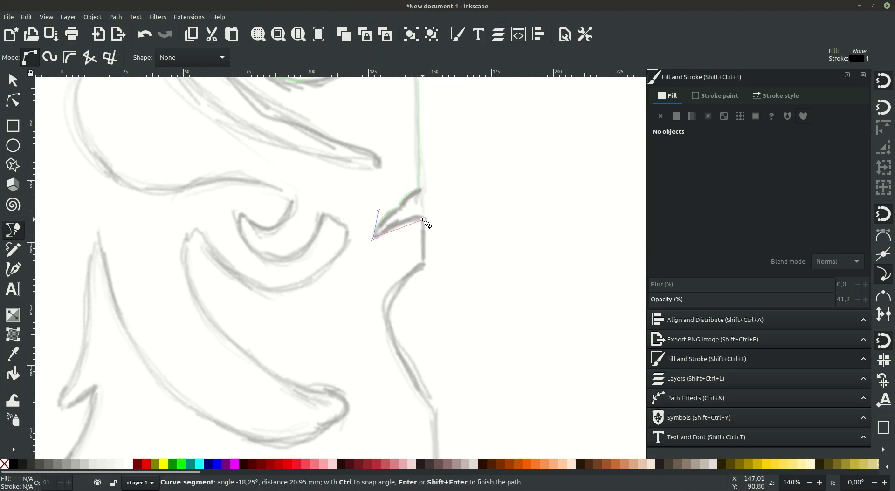
left_click_drag(423, 217, 443, 221)
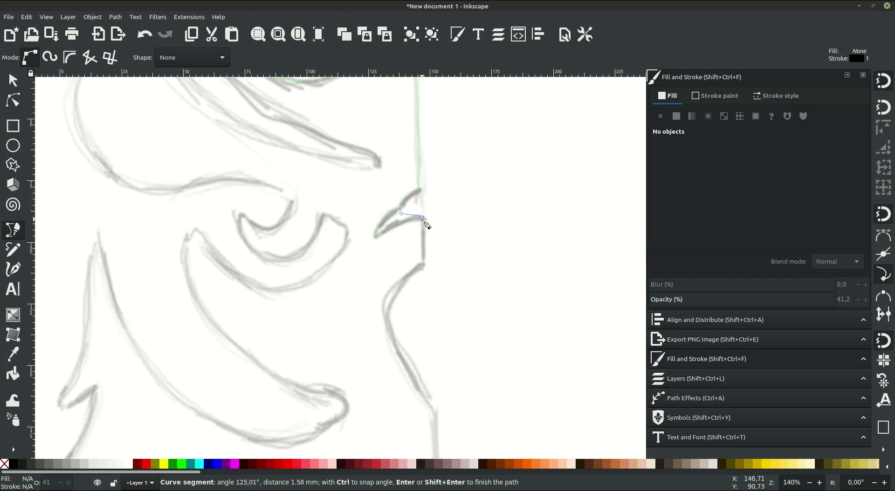
left_click(423, 265)
scroll(419, 233, "down", 6)
mouse_move(428, 292)
left_mouse_down()
mouse_move(448, 324)
mouse_move(431, 296)
left_mouse_up()
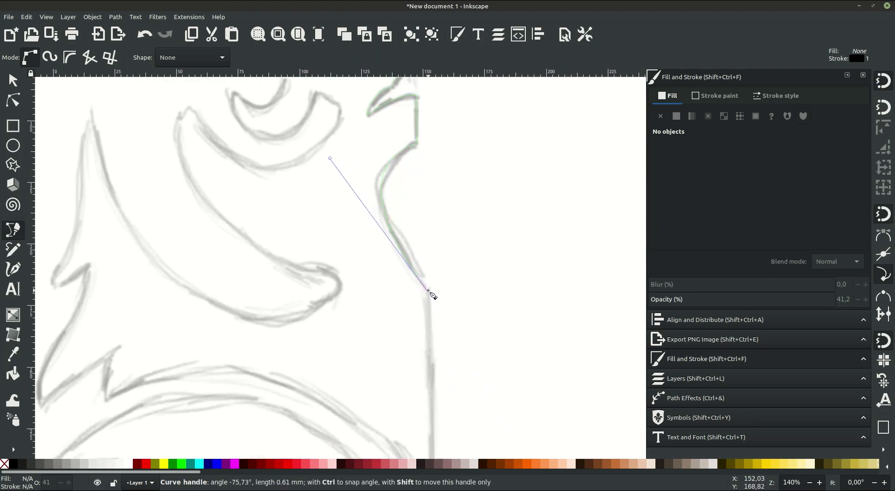
scroll(433, 307, "down", 9)
left_click(433, 328)
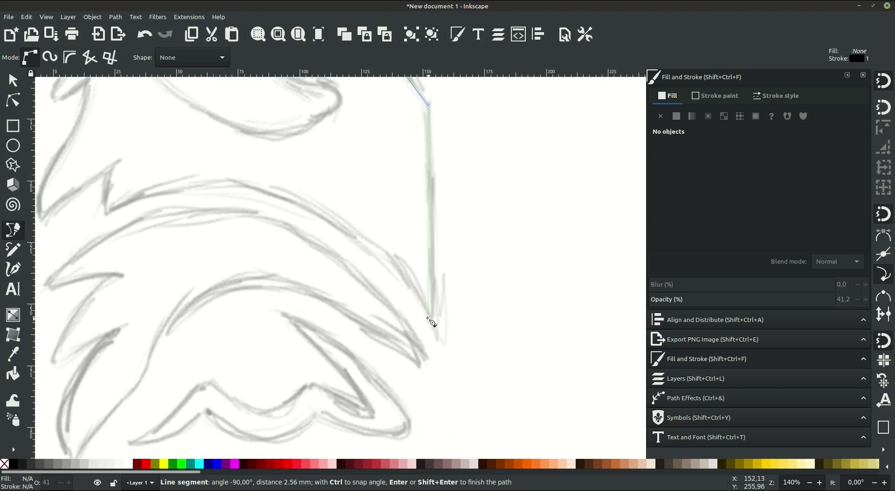
Continue the outline around the chest feathers and up the jagged cheek toward the ear tuft
scroll(326, 261, "left", 4)
scroll(233, 219, "left", 3)
mouse_move(250, 228)
left_mouse_down()
mouse_move(108, 293)
mouse_move(254, 233)
left_mouse_up()
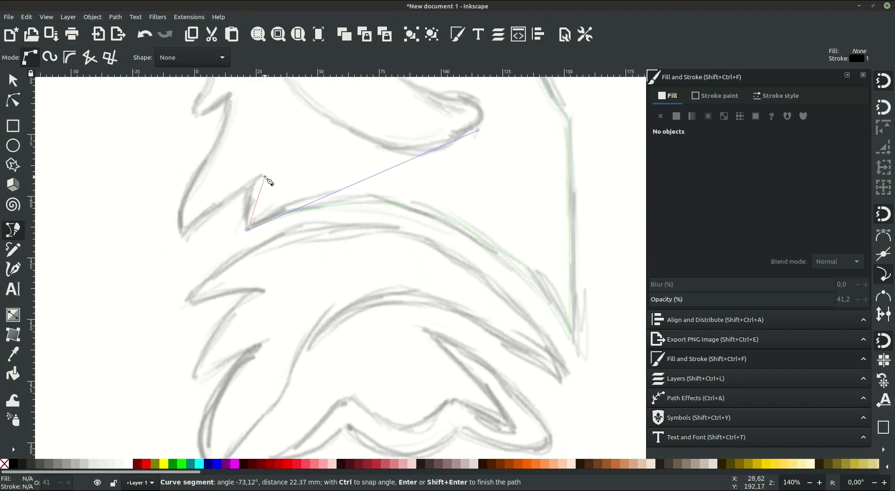
mouse_move(265, 178)
left_mouse_down()
mouse_move(292, 157)
mouse_move(267, 176)
left_mouse_up()
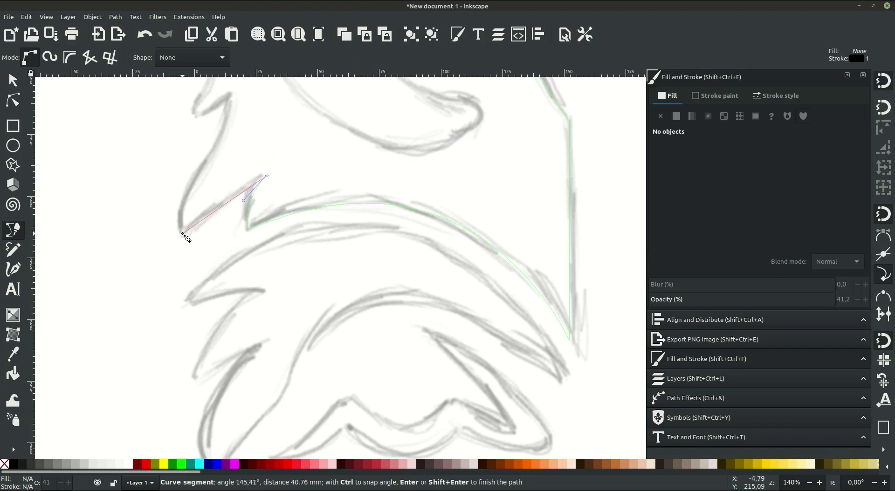
left_click_drag(183, 234, 153, 285)
left_click_drag(195, 167, 230, 127)
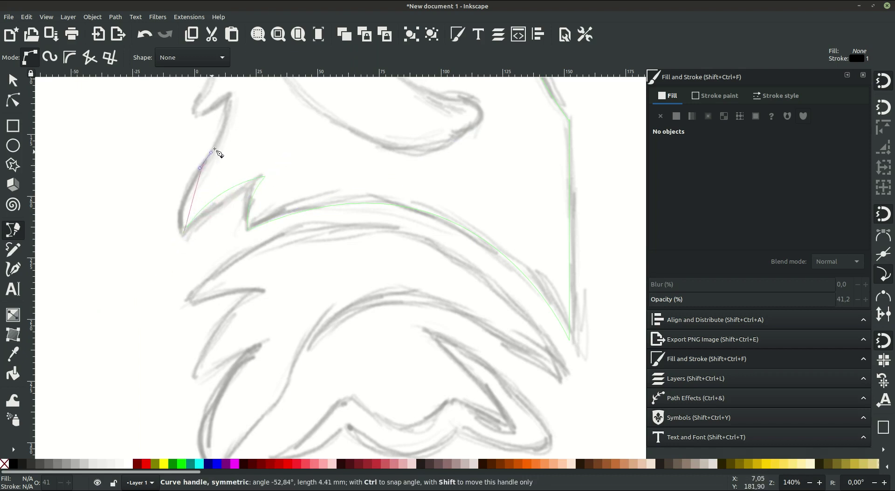
scroll(233, 112, "up", 5)
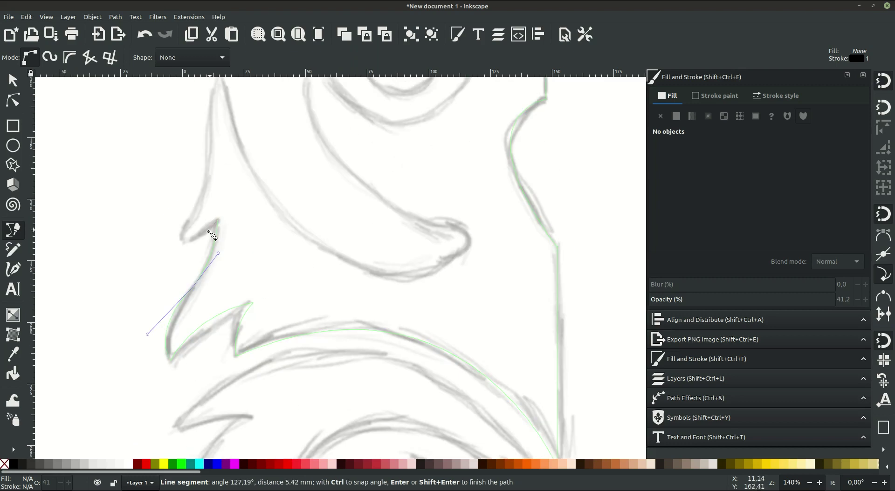
left_click_drag(193, 239, 177, 243)
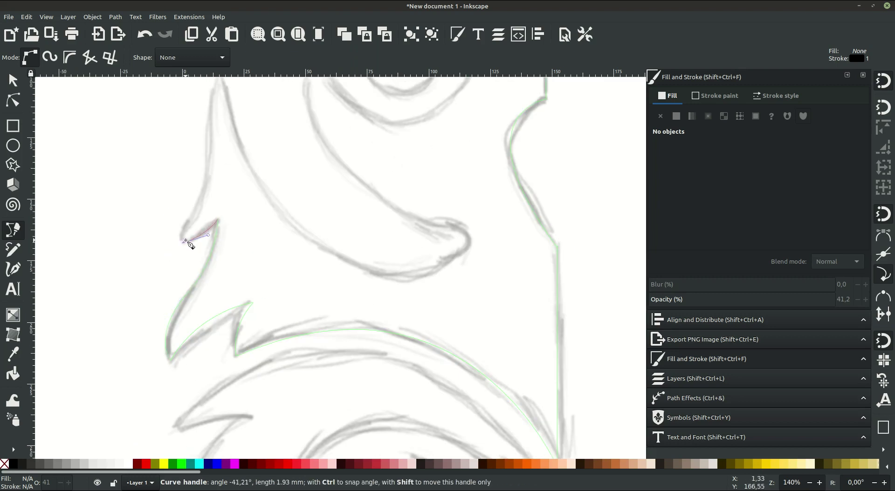
scroll(178, 244, "up", 3)
left_click_drag(187, 291, 195, 229)
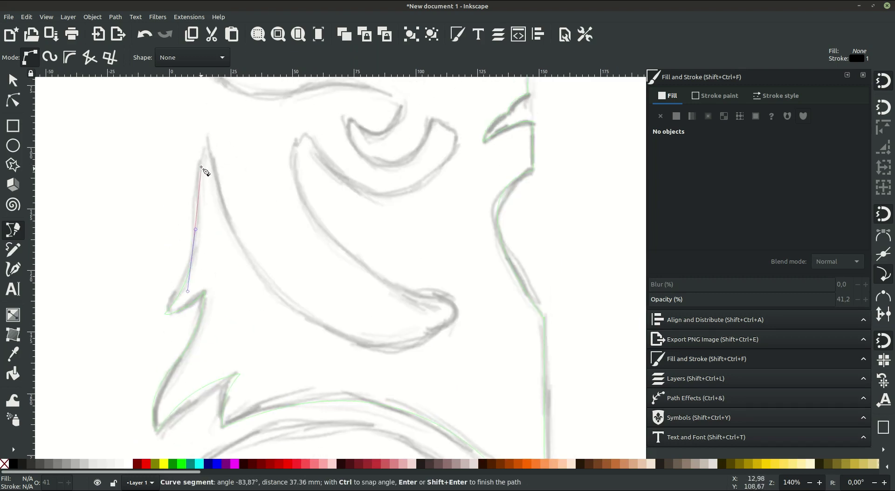
left_click_drag(205, 137, 230, 78)
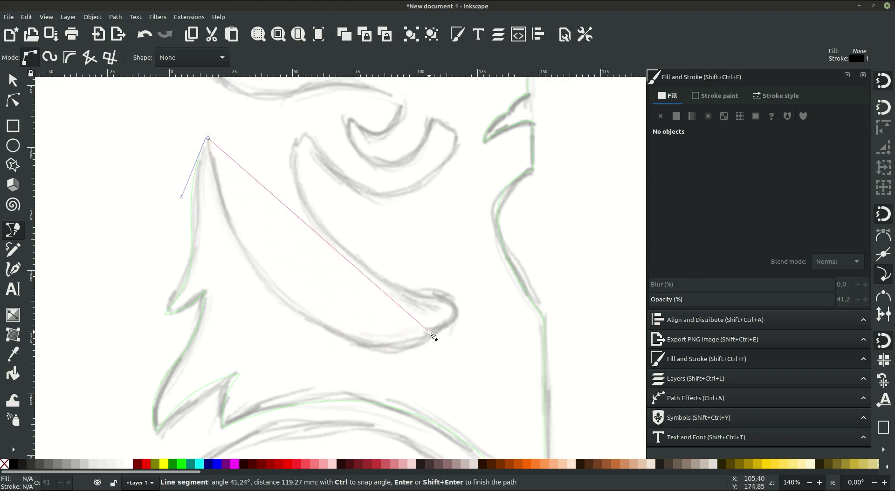
Trace around the eye curl, its inner curve and the eye swirl
left_click_drag(429, 332, 626, 296)
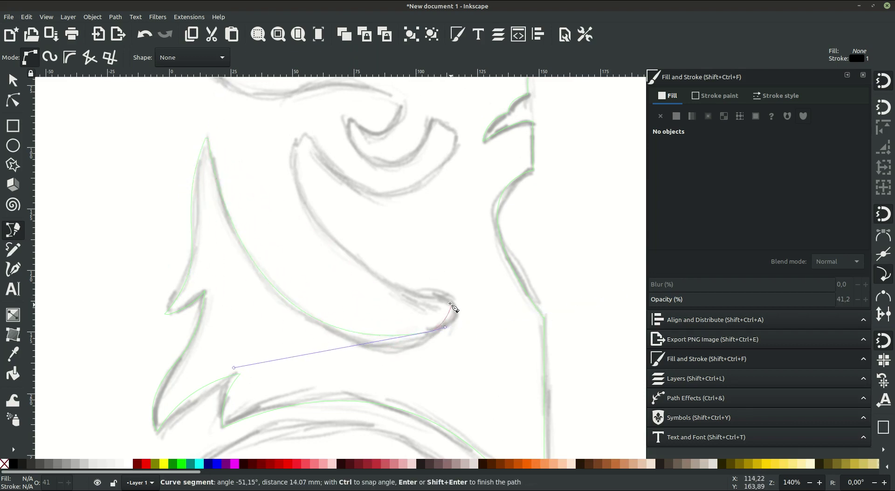
left_click_drag(436, 295, 414, 276)
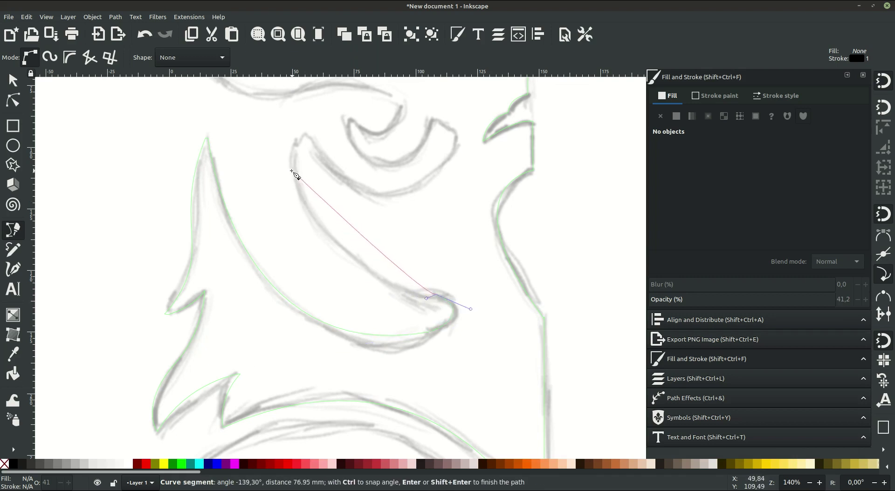
mouse_move(295, 196)
left_mouse_down()
mouse_move(271, 131)
mouse_move(307, 138)
mouse_move(305, 100)
mouse_move(301, 122)
left_mouse_up()
left_click_drag(426, 179, 510, 127)
left_click_drag(457, 154, 457, 108)
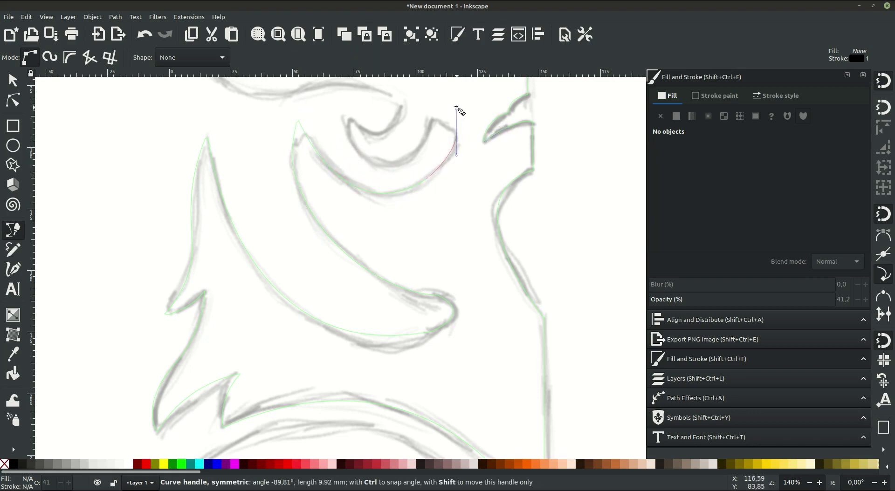
left_click_drag(463, 138, 462, 136)
scroll(325, 236, "up", 5)
scroll(325, 235, "right", 4)
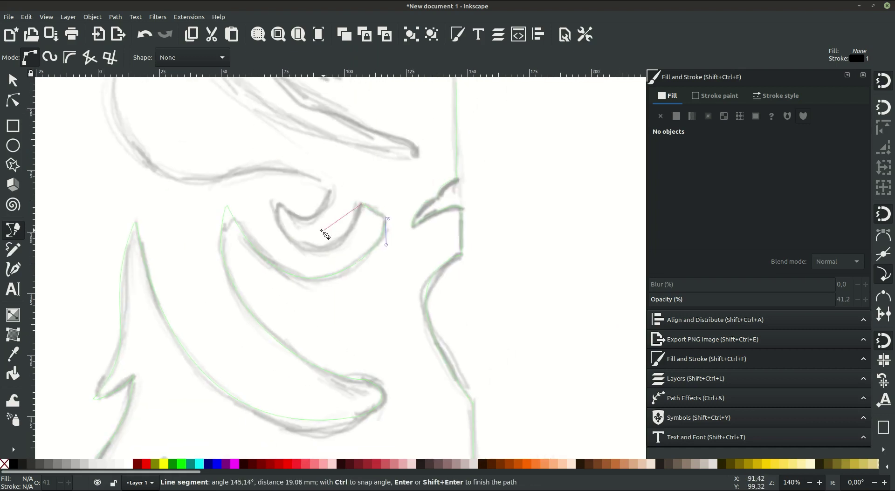
left_click_drag(328, 253, 294, 241)
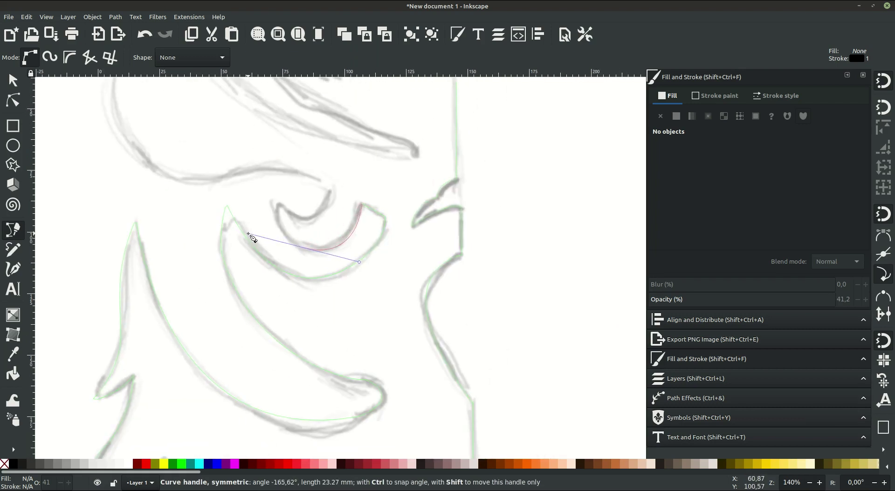
mouse_move(279, 204)
left_mouse_down()
mouse_move(286, 176)
mouse_move(339, 138)
left_mouse_up()
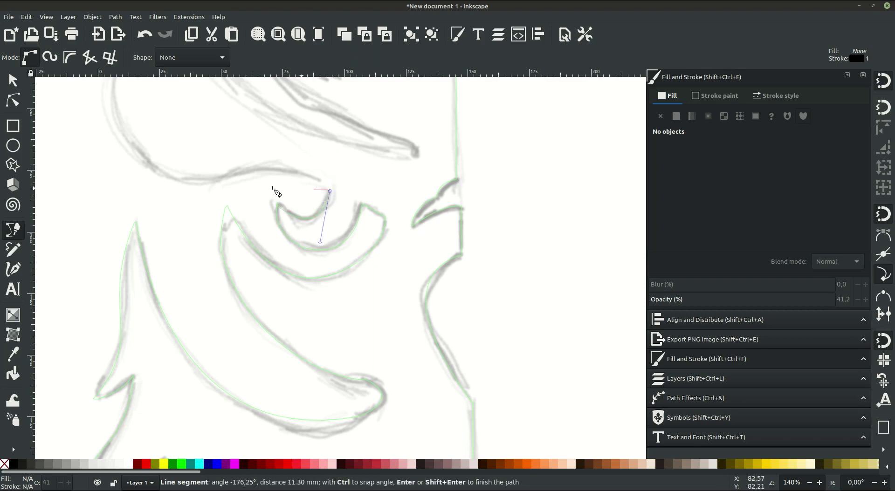
left_click_drag(247, 170, 194, 185)
Follow the head outline to the ear tuft tip and brow, closing on the start node
scroll(195, 185, "up", 5)
left_click_drag(158, 236, 143, 230)
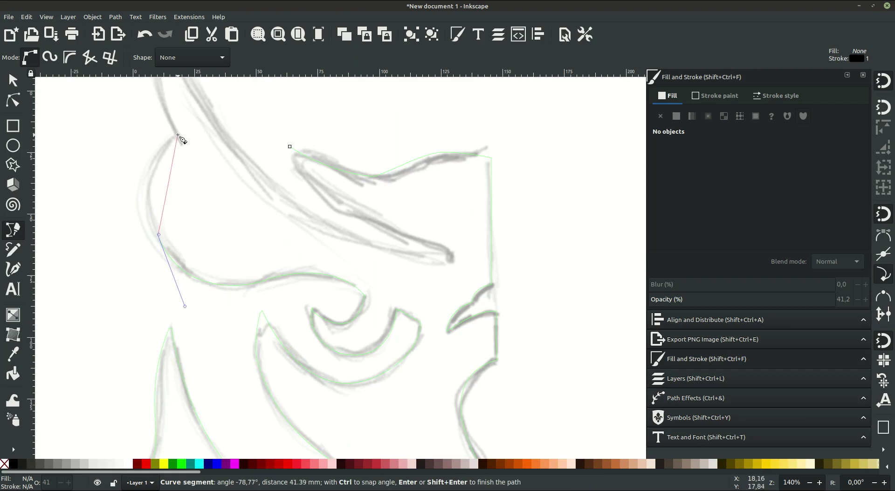
left_click_drag(177, 136, 214, 109)
scroll(205, 286, "up", 5)
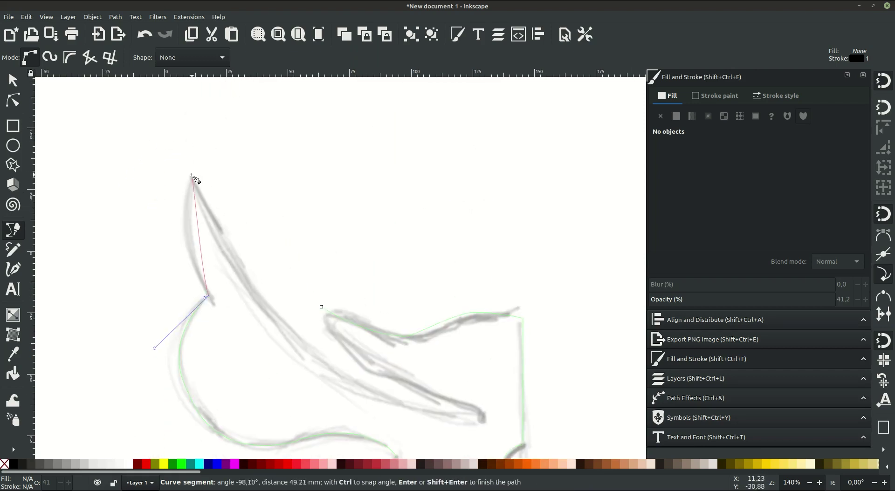
left_click_drag(191, 176, 222, 115)
scroll(222, 115, "down", 2)
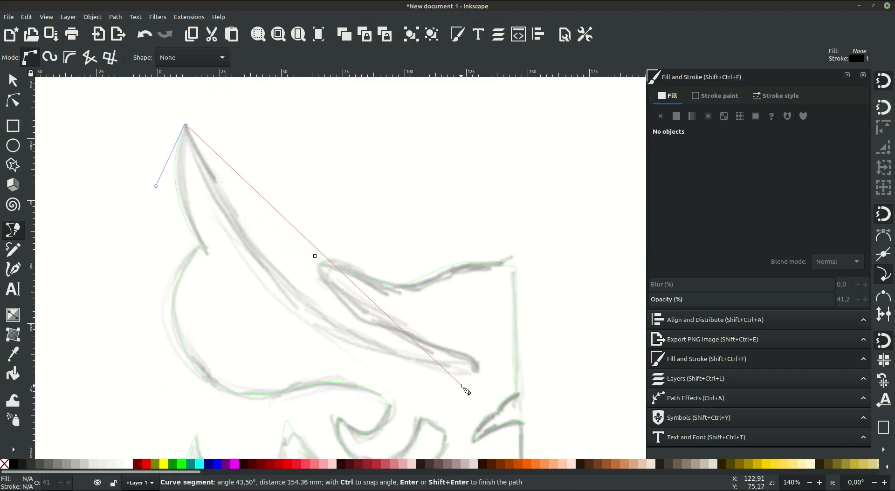
mouse_move(470, 374)
left_mouse_down()
mouse_move(635, 385)
mouse_move(474, 372)
mouse_move(455, 352)
left_mouse_up()
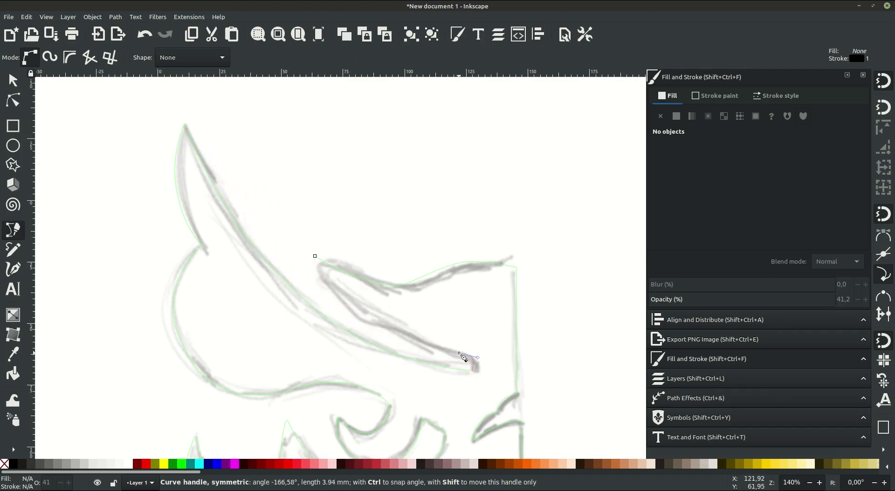
left_click_drag(315, 257, 294, 172)
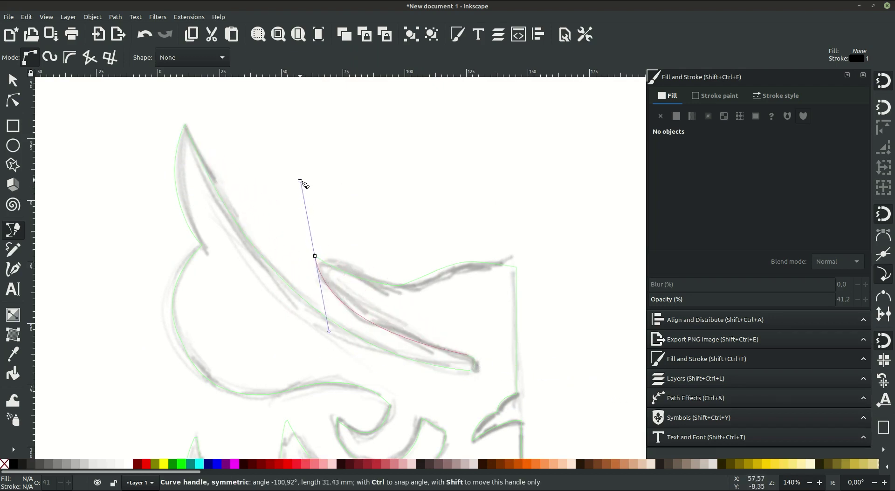
scroll(335, 265, "down", 2)
Give the traced owl head a flat black fill and no stroke
scroll(336, 265, "down", 2)
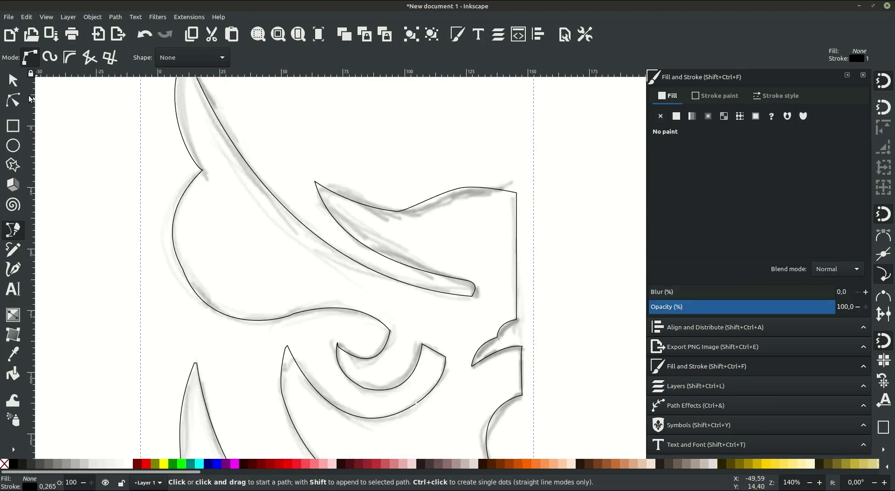
key("s")
left_click(718, 95)
left_click(660, 116)
left_click(669, 95)
left_click(676, 116)
scroll(462, 306, "down", 3)
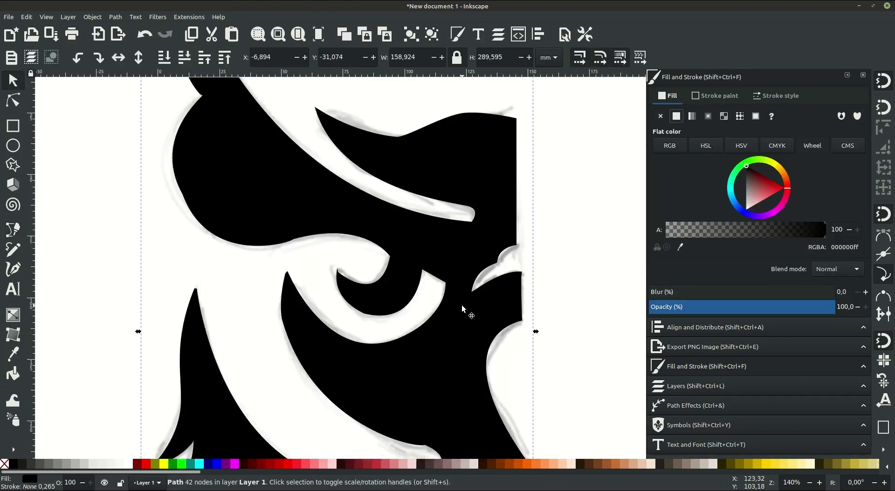
scroll(463, 306, "down", 5)
Delete an extra node on the inner eye curve and adjust neighbouring handles to fit the sketch
key("n")
left_click(425, 258)
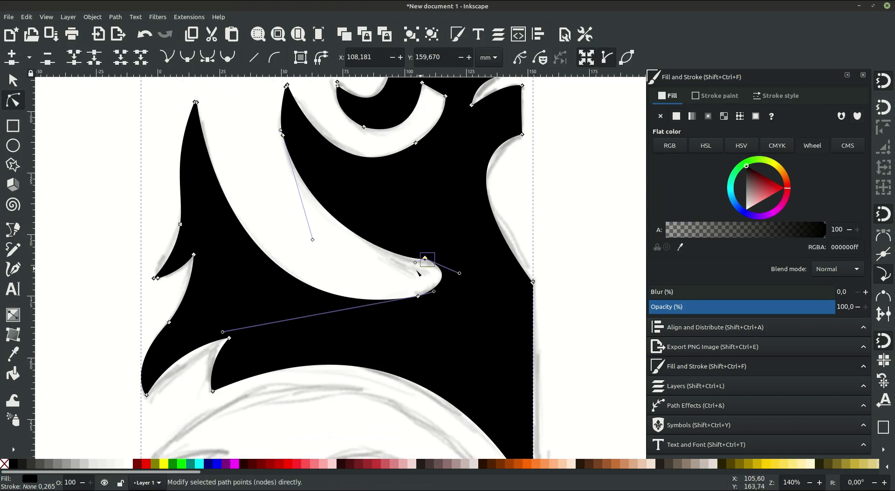
left_click(282, 135)
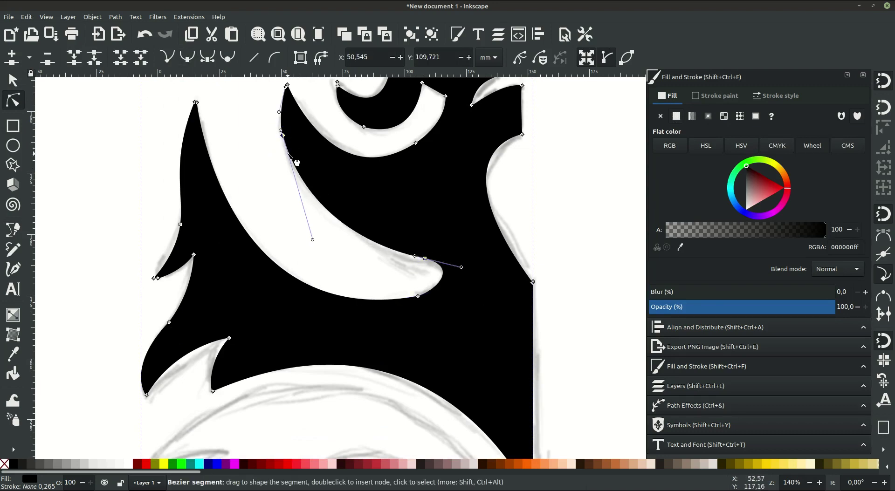
key("Delete")
left_click_drag(338, 205, 326, 264)
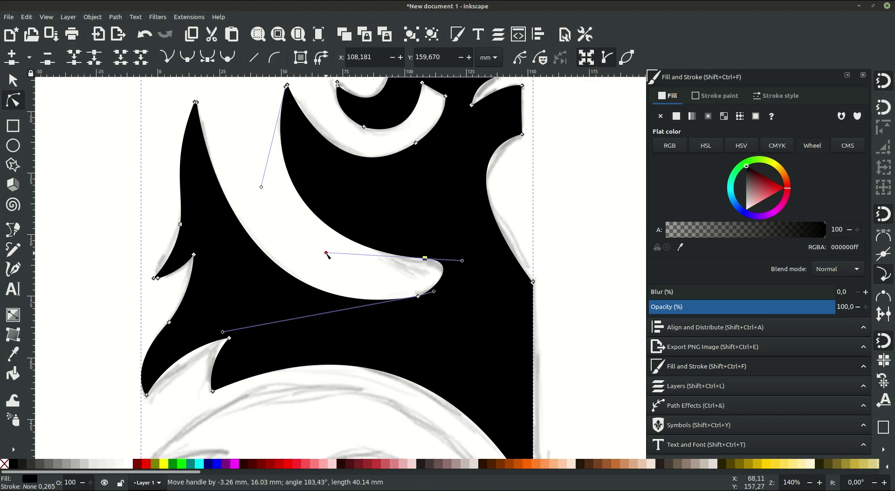
mouse_move(424, 259)
left_mouse_down()
mouse_move(426, 268)
mouse_move(459, 269)
mouse_move(458, 262)
left_mouse_up()
left_click(418, 296)
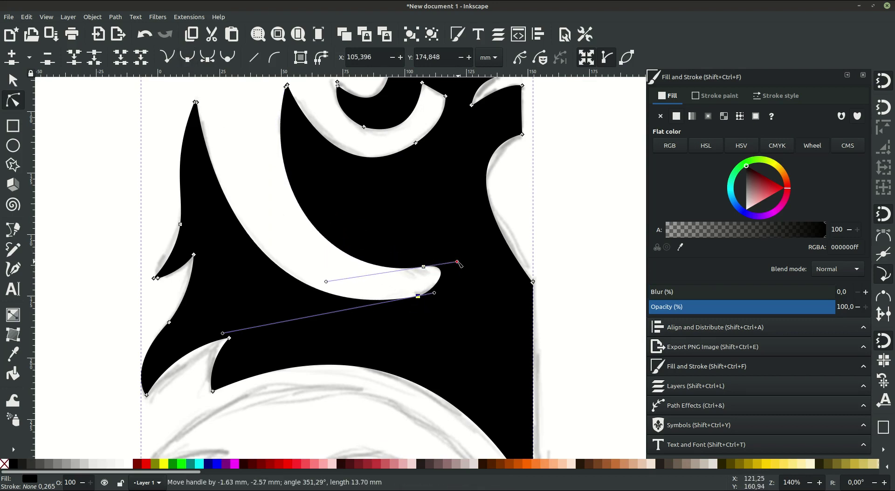
scroll(385, 309, "down", 8)
scroll(384, 309, "down", 4)
Start a Bezier path at the head's right edge, curving along the feather top
left_click(13, 230)
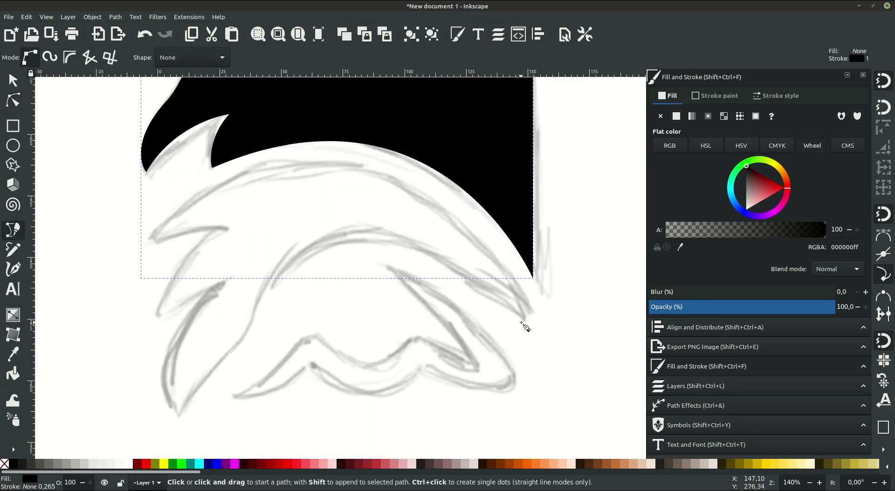
left_click(535, 312)
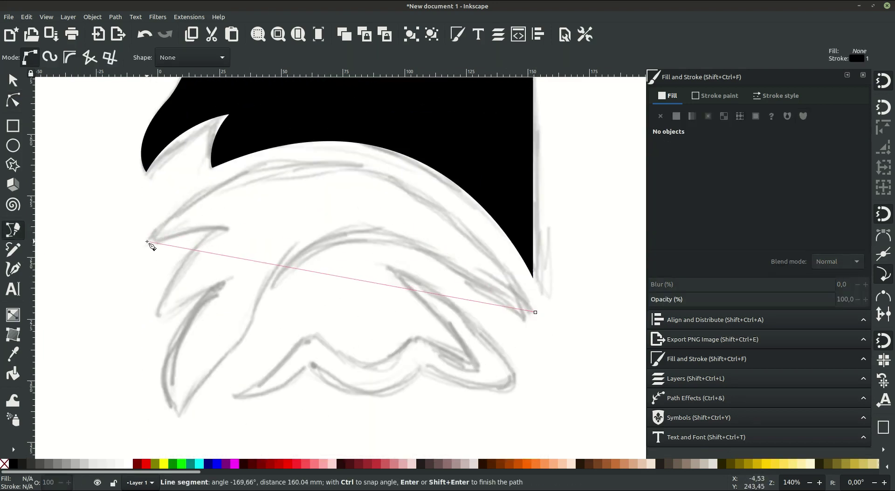
left_click_drag(147, 241, 155, 367)
scroll(155, 367, "down", 1, "ctrl")
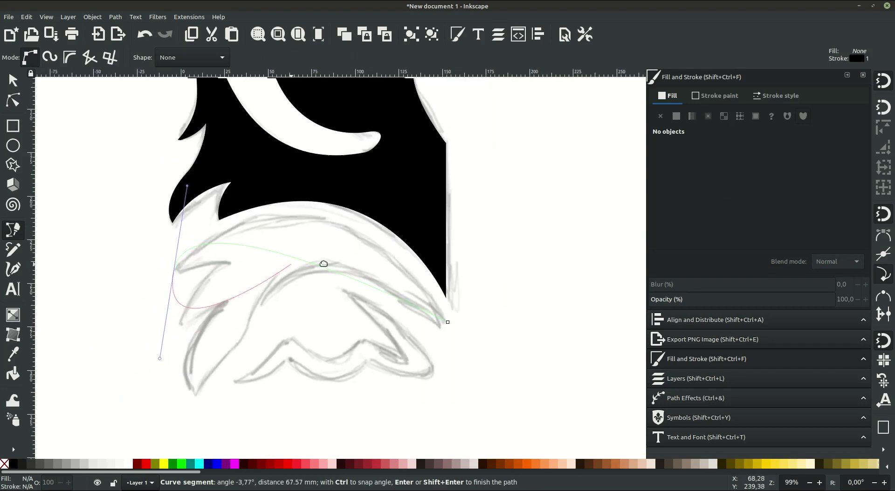
key("BackSpace")
scroll(318, 229, "up", 3)
mouse_move(255, 224)
left_mouse_down()
mouse_move(104, 370)
mouse_move(87, 366)
left_mouse_up()
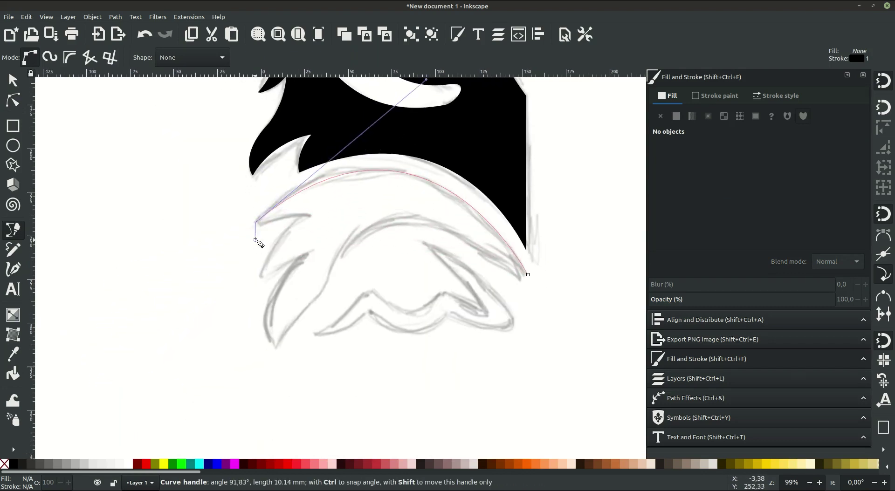
Place nodes around the feather spikes and close the feather outline at its start
left_click_drag(299, 215, 294, 218)
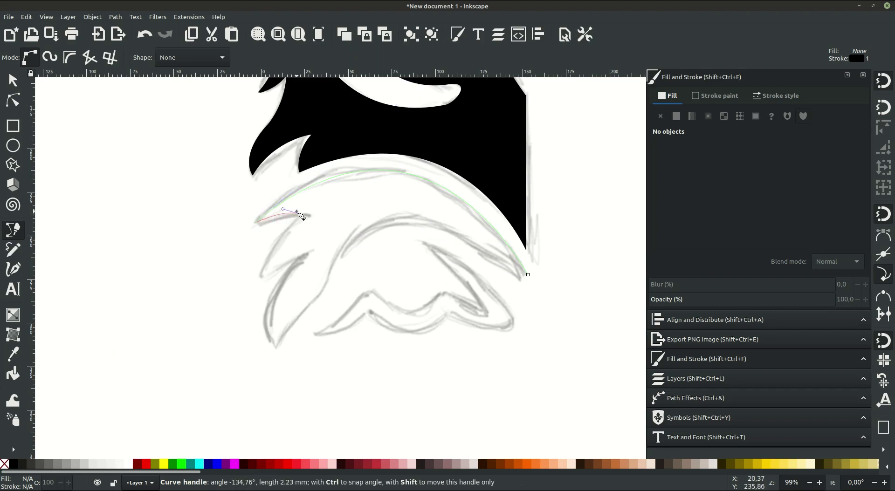
left_click_drag(261, 278, 262, 322)
left_click_drag(308, 256, 326, 251)
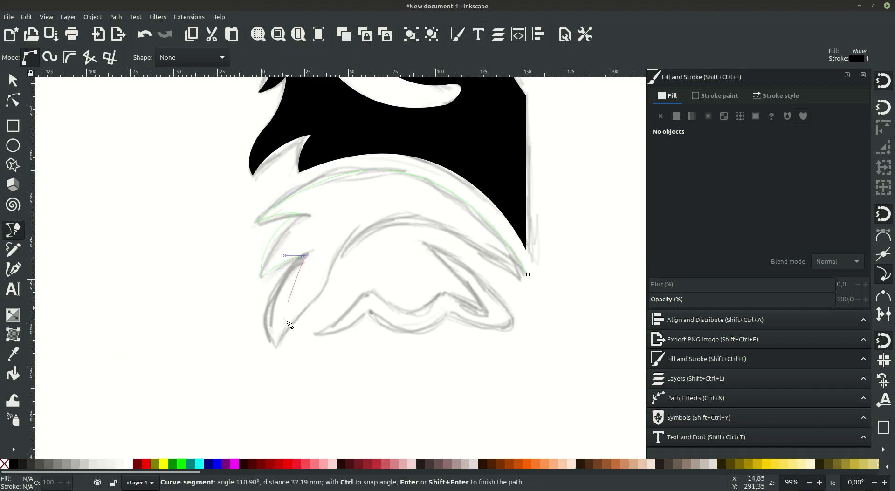
mouse_move(277, 350)
left_mouse_down()
mouse_move(308, 412)
mouse_move(285, 357)
left_mouse_up()
left_click_drag(297, 311, 309, 304)
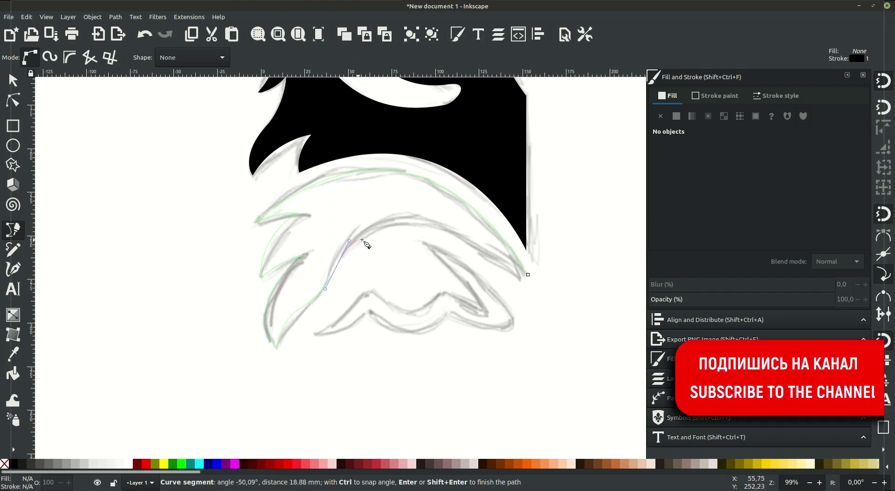
mouse_move(527, 275)
left_mouse_down()
mouse_move(651, 377)
mouse_move(606, 354)
left_mouse_up()
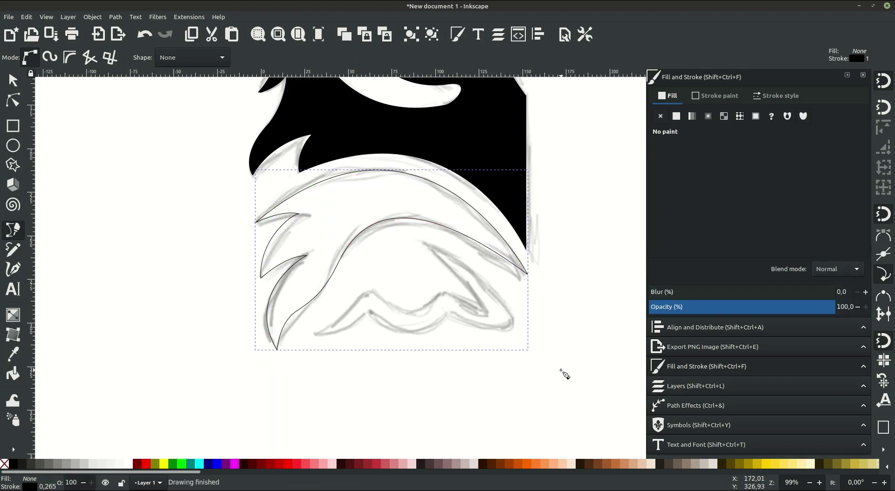
left_click(676, 116)
Fill the feather shape black and reshape its top curve and left feather tip
left_click(675, 115)
key("n")
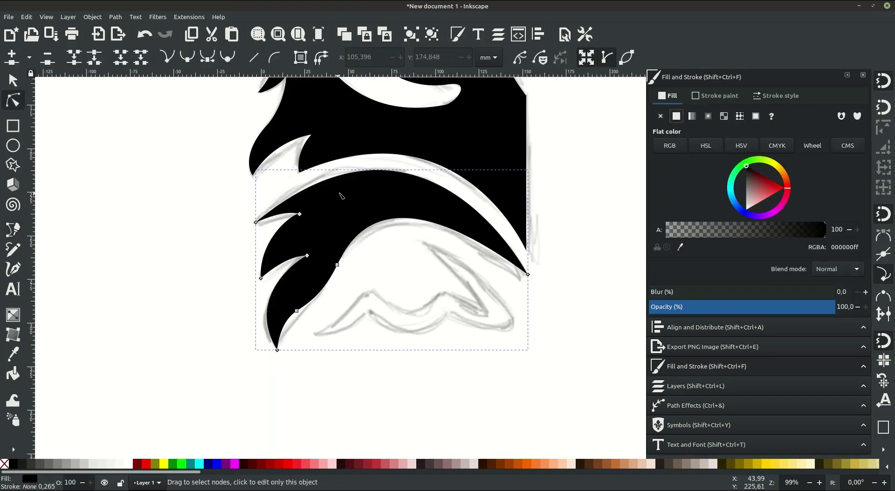
left_click_drag(314, 187, 325, 194)
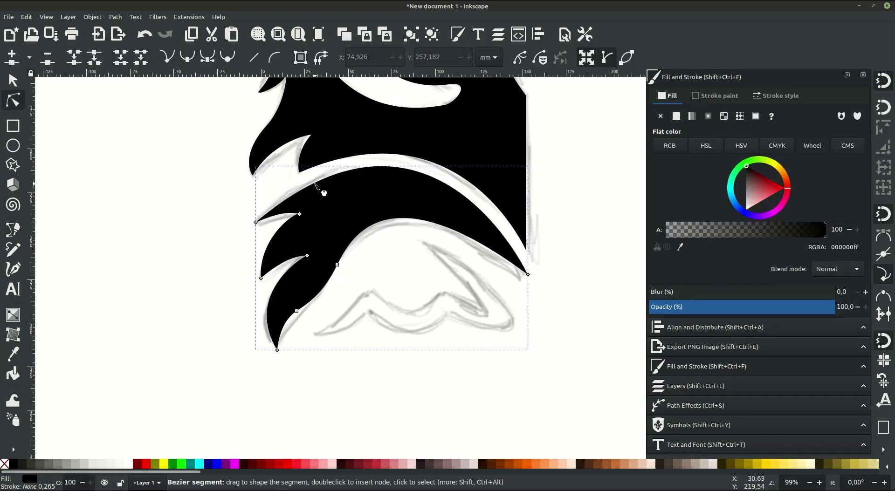
left_click(255, 223)
left_click_drag(278, 225, 306, 241)
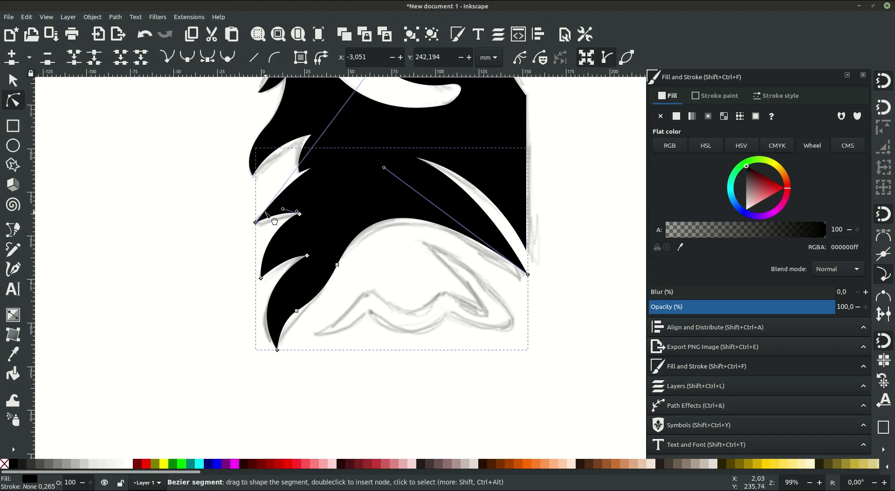
key("ctrl+z")
scroll(300, 272, "up", 2)
scroll(300, 272, "up", 4)
left_click_drag(283, 151, 279, 167)
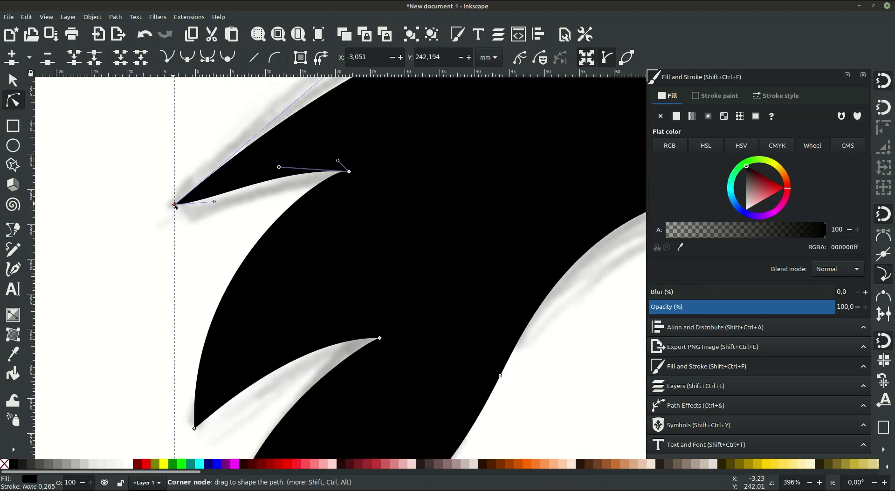
mouse_move(175, 206)
left_mouse_down()
mouse_move(167, 210)
mouse_move(432, 100)
left_mouse_up()
Adjust handles on the right curve and upper feather to match the sketch, then zoom out
scroll(213, 192, "down", 3)
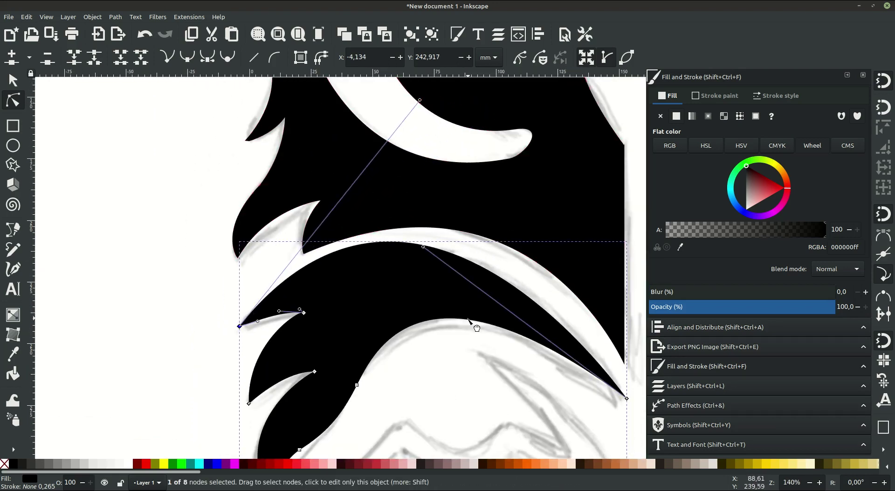
scroll(474, 324, "down", 2)
scroll(474, 323, "right", 7)
left_click_drag(289, 205, 326, 230)
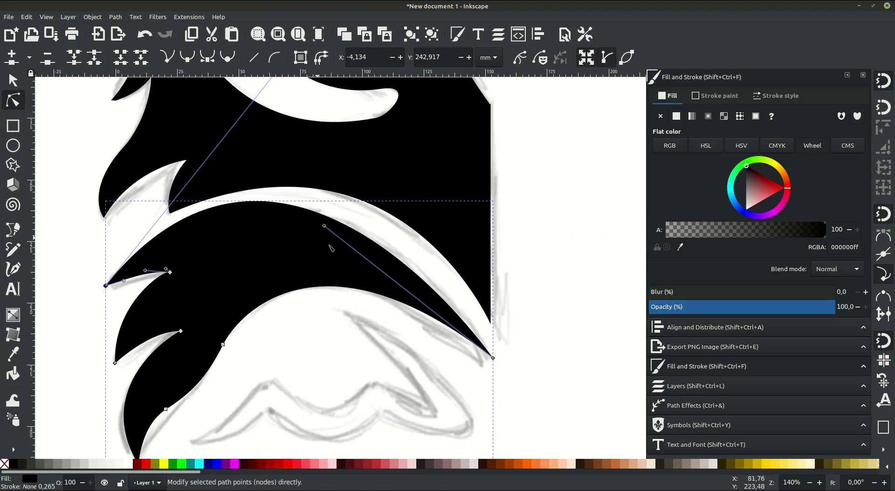
left_click_drag(493, 357, 490, 304)
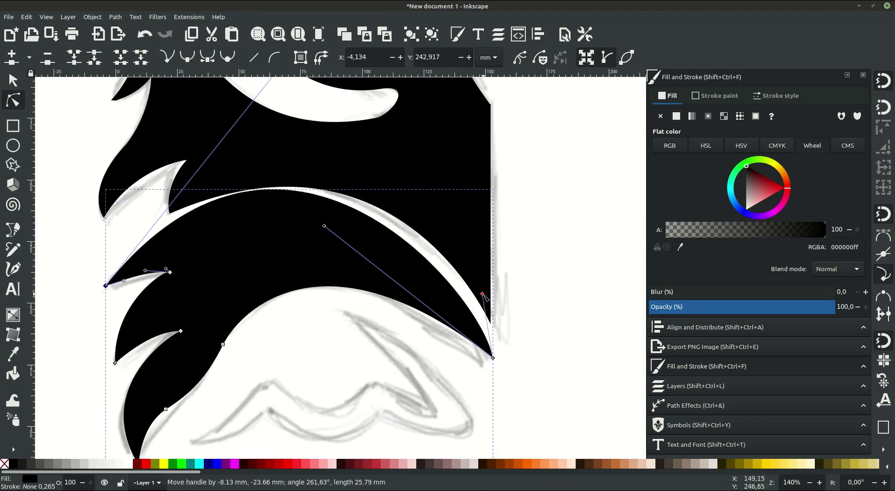
scroll(491, 304, "up", 2)
left_click_drag(299, 92, 332, 108)
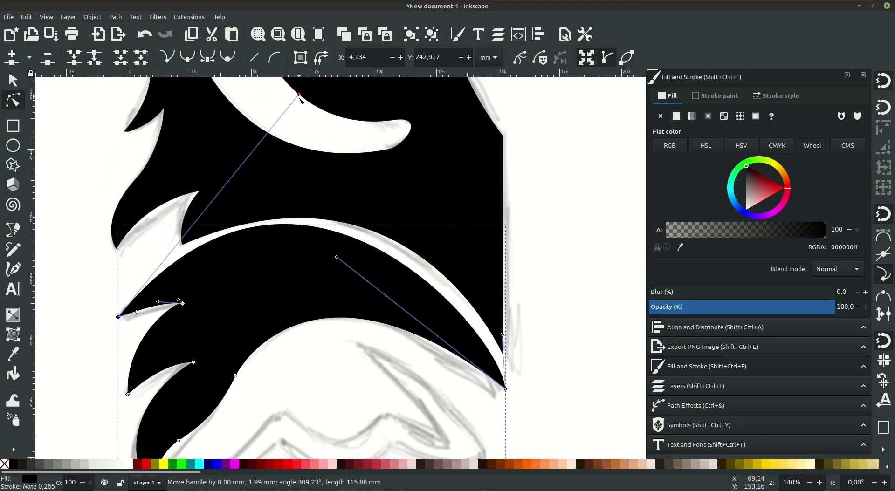
left_click(280, 187)
mouse_move(177, 254)
left_mouse_down()
mouse_move(409, 162)
mouse_move(408, 135)
left_mouse_up()
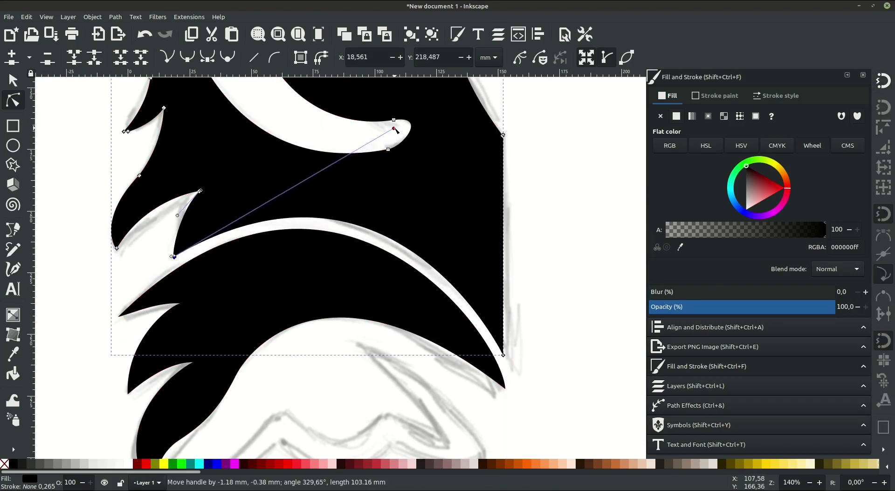
left_click(526, 247)
key("minus")
key("minus")
scroll(484, 368, "down", 3)
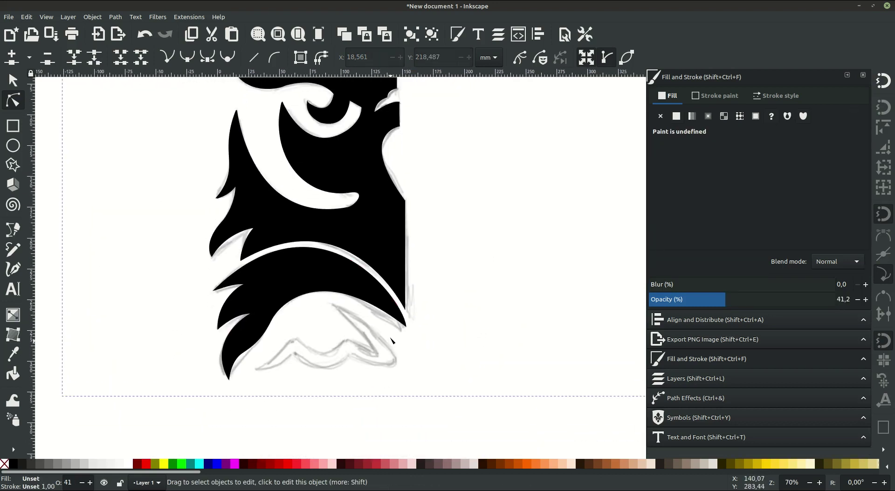
Start a Pen path below the chest curve, tracing the wavy outline to its left tip
scroll(420, 299, "down", 4)
key("b")
left_click(335, 214)
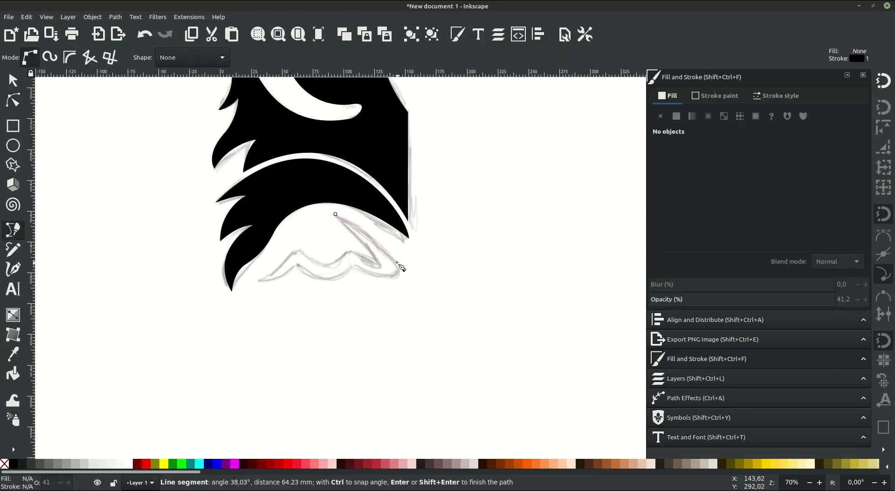
mouse_move(389, 236)
left_mouse_down()
mouse_move(407, 285)
mouse_move(357, 270)
left_mouse_up()
left_click_drag(297, 267, 265, 233)
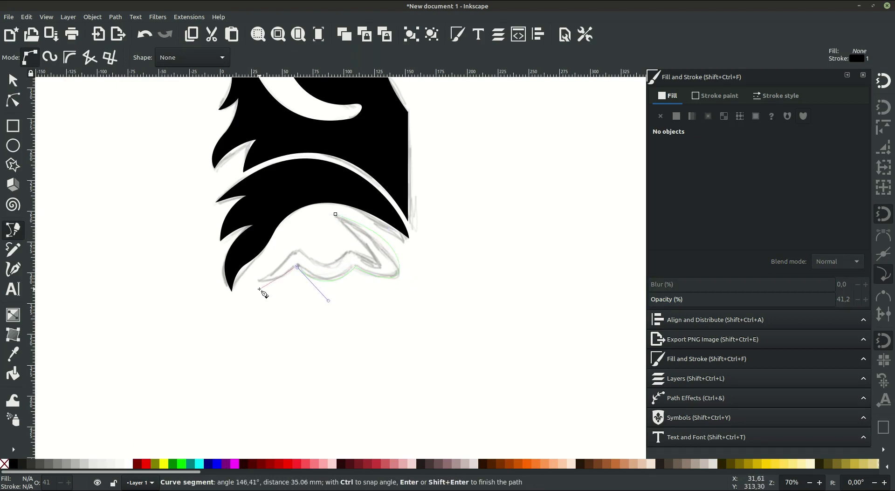
left_click_drag(257, 285, 282, 286)
scroll(280, 274, "up", 2)
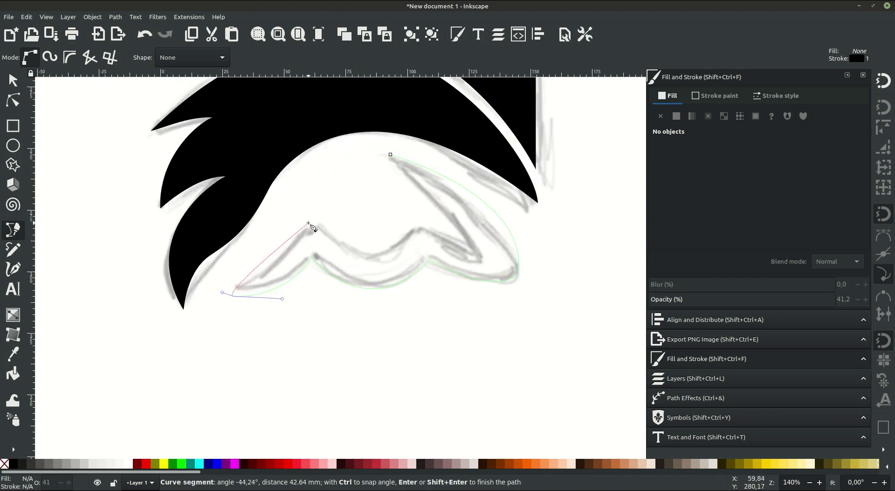
left_click_drag(308, 224, 308, 227)
Trace the wave's inner edge, middle dip and right end, close it and fill black
left_click_drag(421, 229, 428, 176)
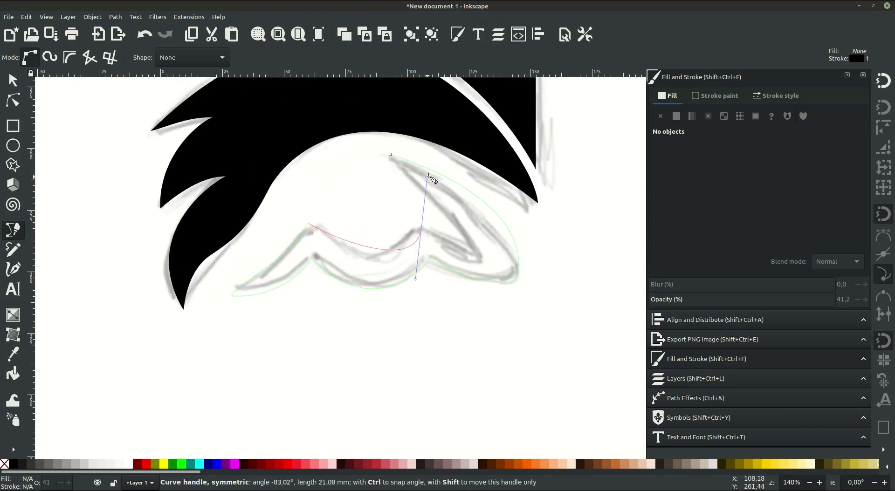
left_click_drag(471, 154, 470, 154)
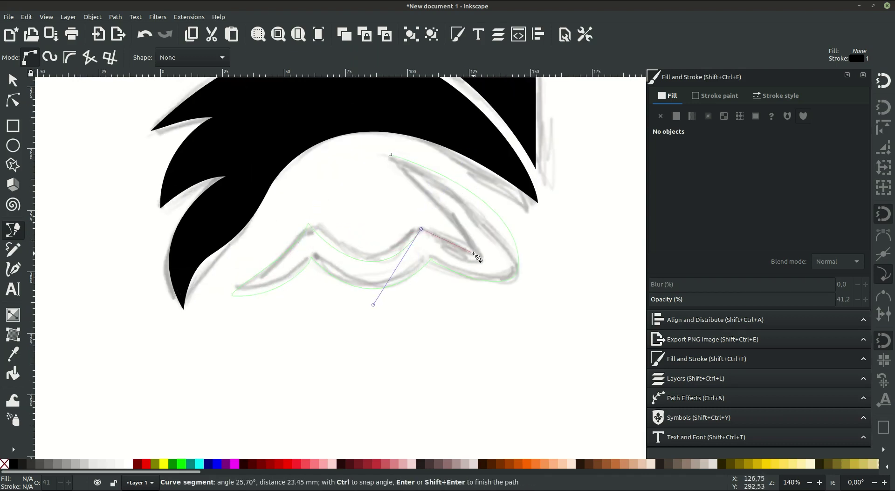
left_click_drag(482, 256, 513, 257)
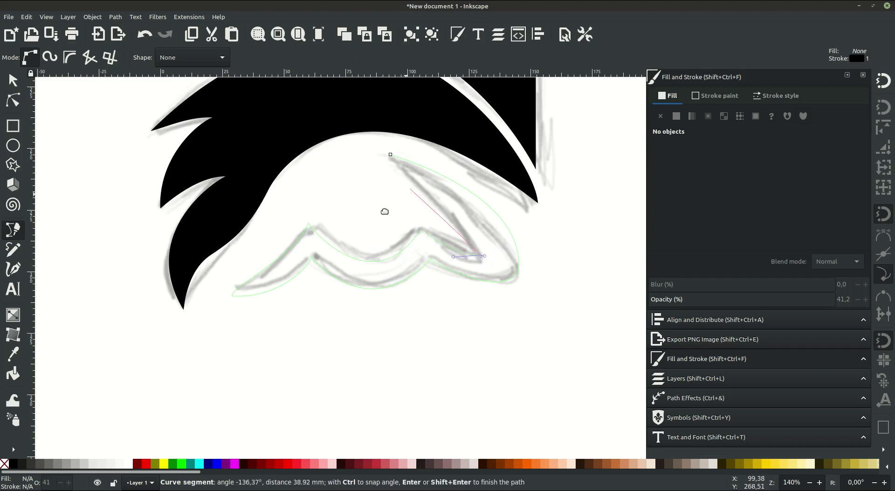
scroll(373, 201, "up", 2)
scroll(373, 201, "right", 2)
left_click_drag(351, 186, 216, 82)
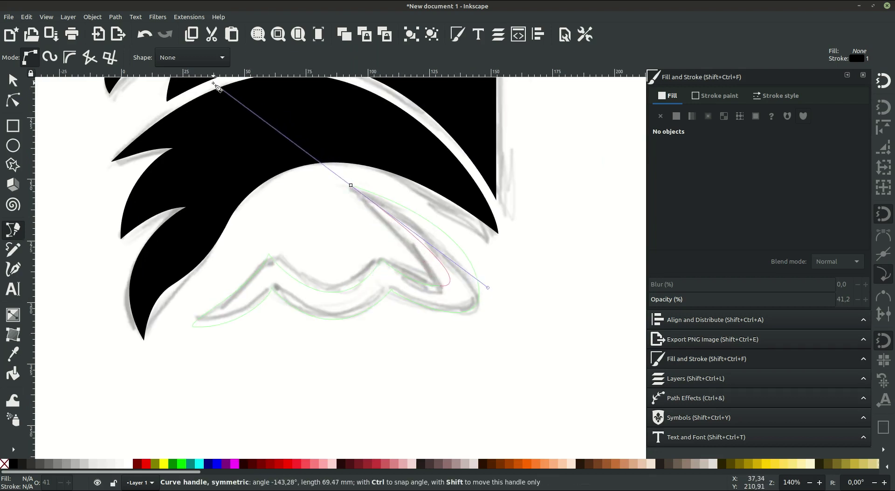
left_click(677, 116)
Delete the faded sketch image from behind the owl
key("s")
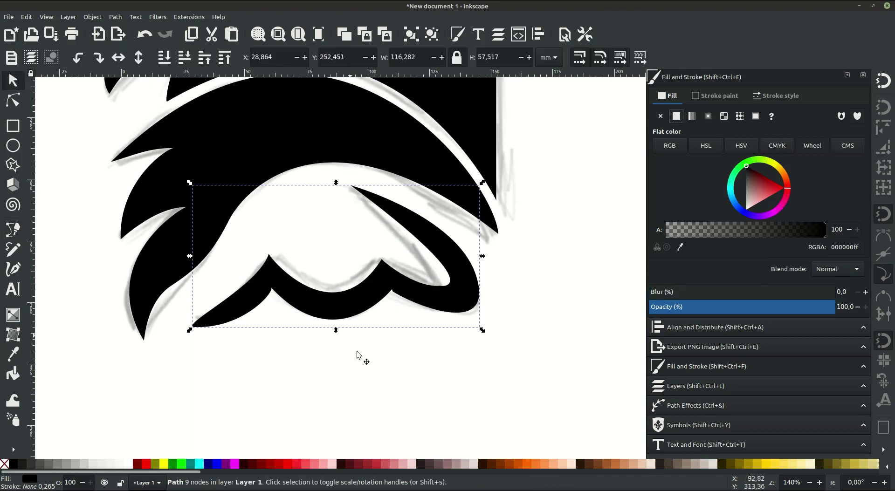
left_click(508, 207)
left_click_drag(508, 206, 534, 250)
key("Delete")
scroll(535, 252, "down", 2, "ctrl")
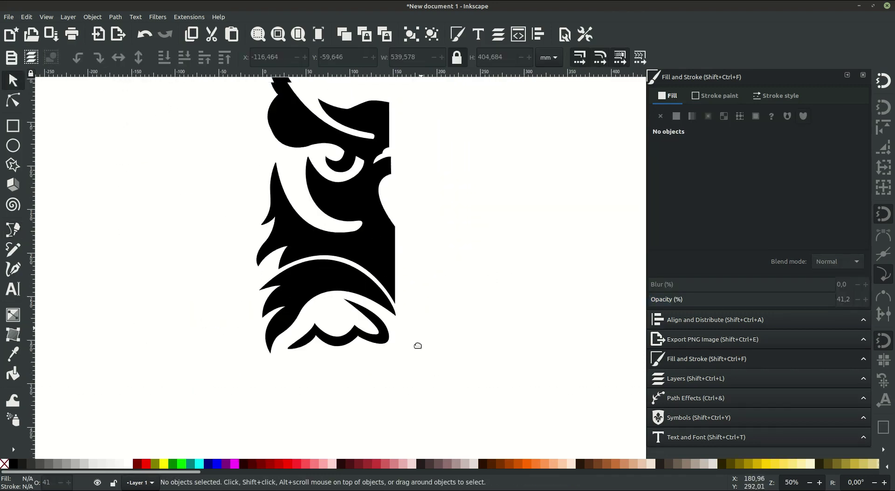
scroll(418, 346, "down", 2, "ctrl")
Union the three black owl pieces into one path and nudge it slightly right and down
left_click_drag(241, 116, 398, 368)
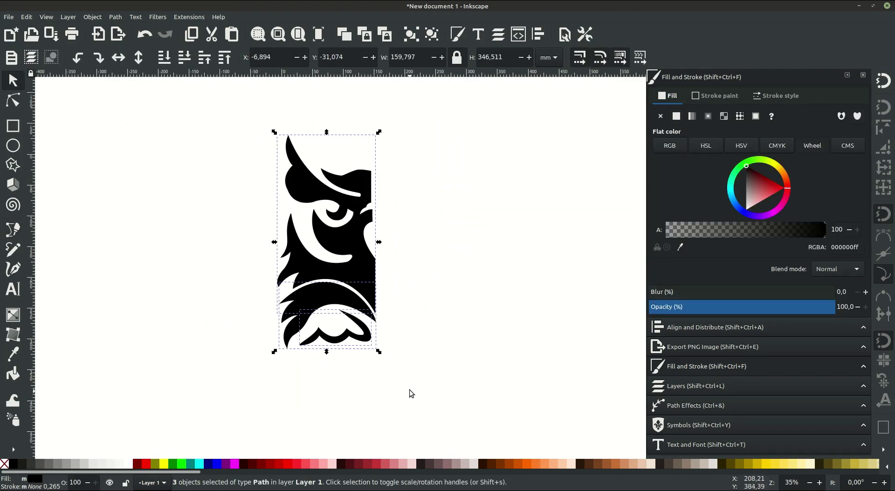
left_click(116, 19)
left_click(129, 62)
left_click_drag(346, 246, 352, 250)
scroll(365, 263, "up", 3, "ctrl")
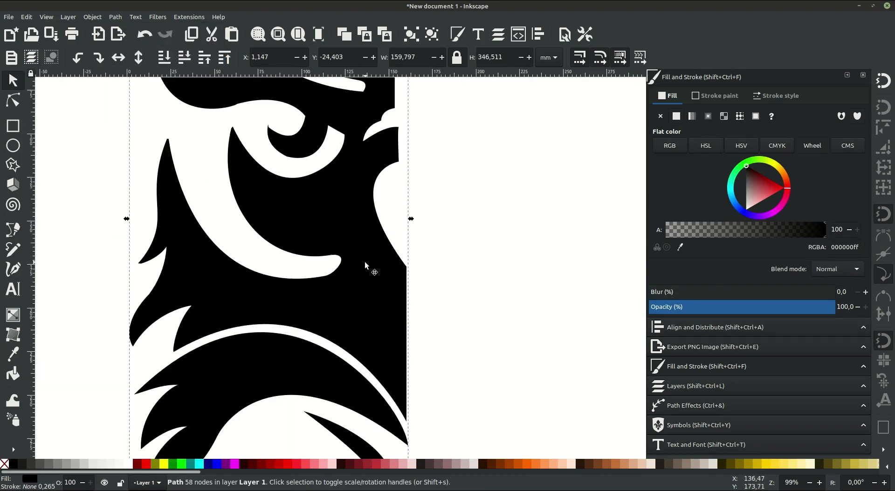
scroll(357, 216, "right", 2)
scroll(357, 216, "up", 1)
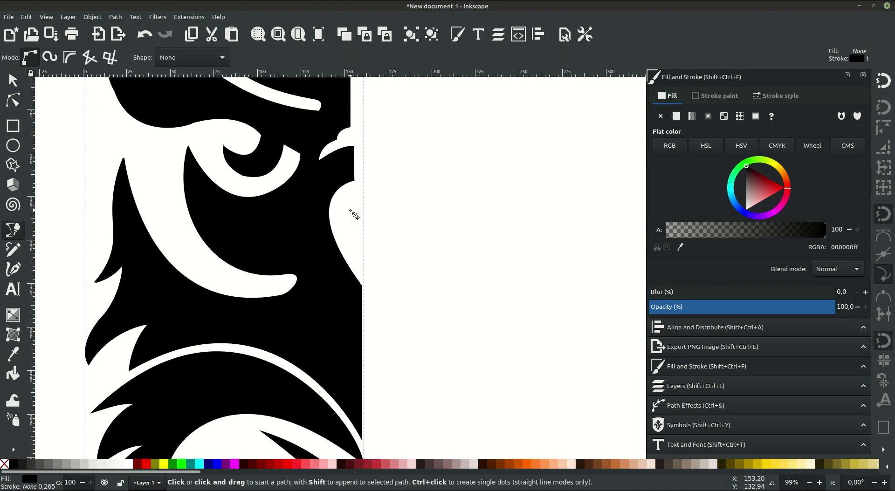
Draw a small closed black sliver filling the notch at the owl's right edge beside the beak
left_click(349, 199)
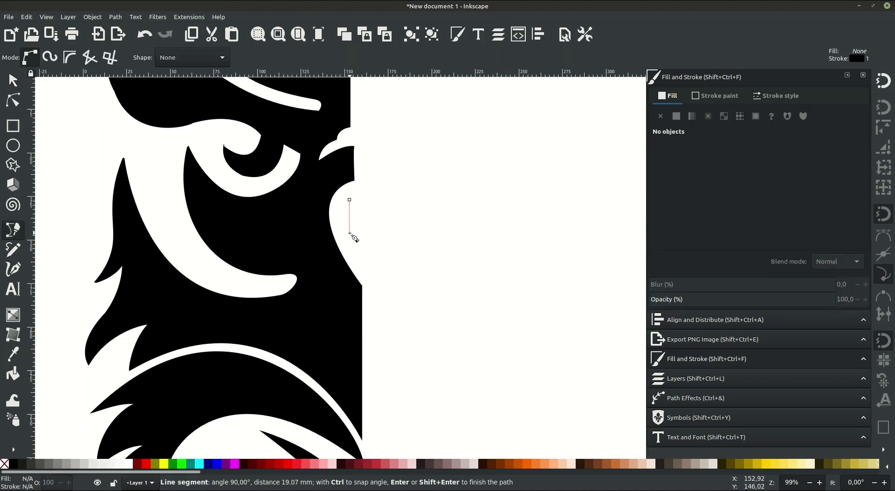
left_click(350, 233)
mouse_move(349, 200)
left_mouse_down()
mouse_move(371, 186)
mouse_move(352, 216)
mouse_move(347, 208)
mouse_move(354, 236)
mouse_move(356, 214)
left_mouse_up()
key("s")
left_click(408, 257)
key("minus")
key("minus")
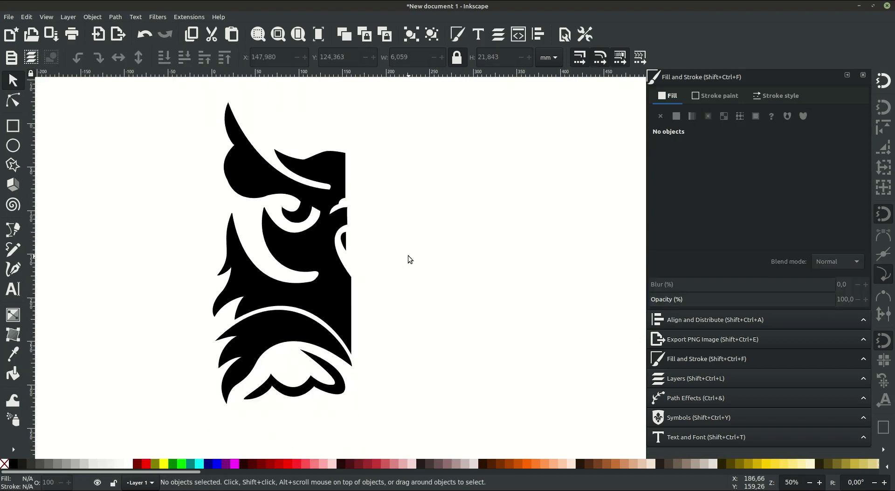
Draw a rectangle over the owl's left side with peach ff9955 fill at 41% opacity, widened to its right edge
key("r")
mouse_move(157, 90)
left_mouse_down()
mouse_move(267, 406)
mouse_move(347, 459)
left_mouse_up()
key("s")
left_click(543, 464)
key("plus")
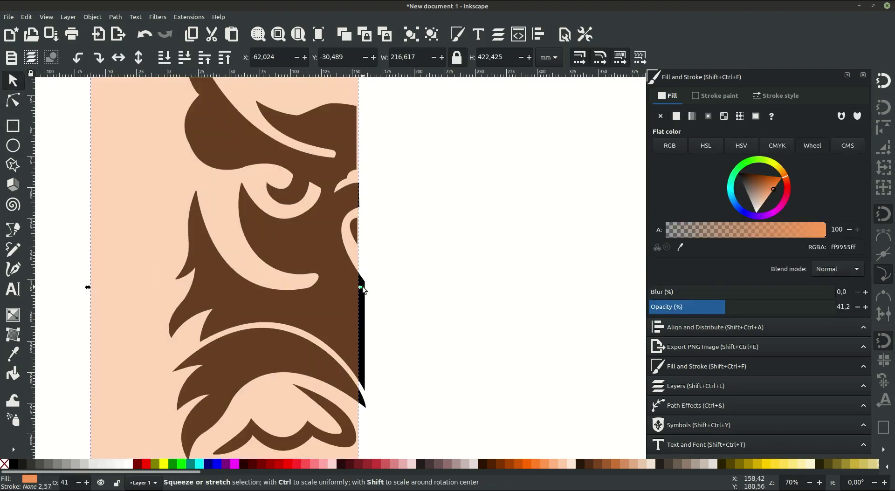
left_click_drag(362, 288, 369, 286)
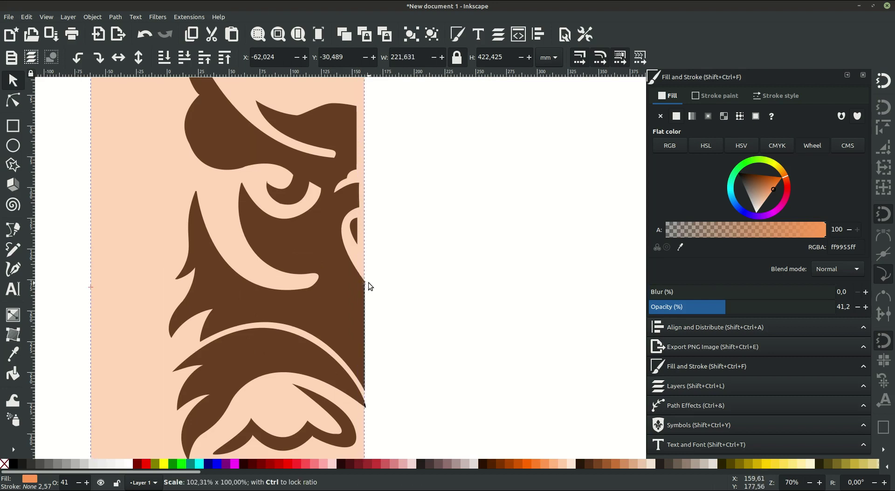
Inspect and select the owl path's nodes along its right edge
key("n")
key("plus")
scroll(322, 130, "up", 1)
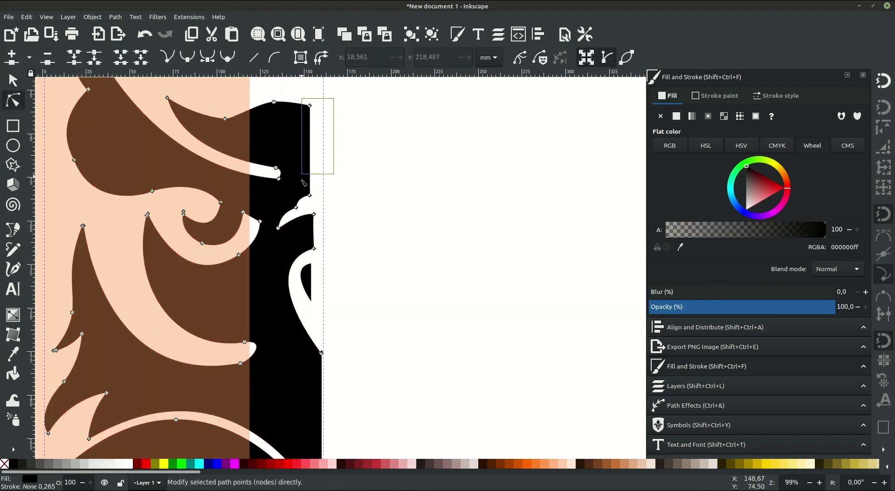
left_click_drag(304, 183, 311, 198)
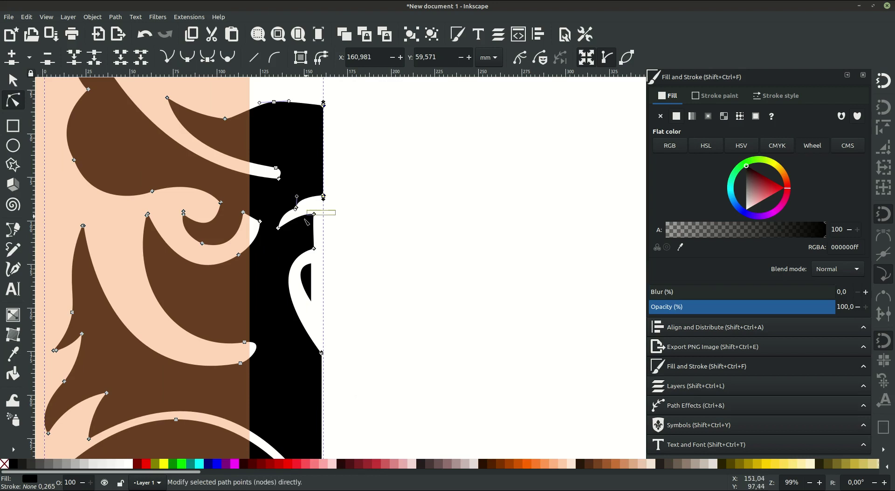
left_click(354, 263)
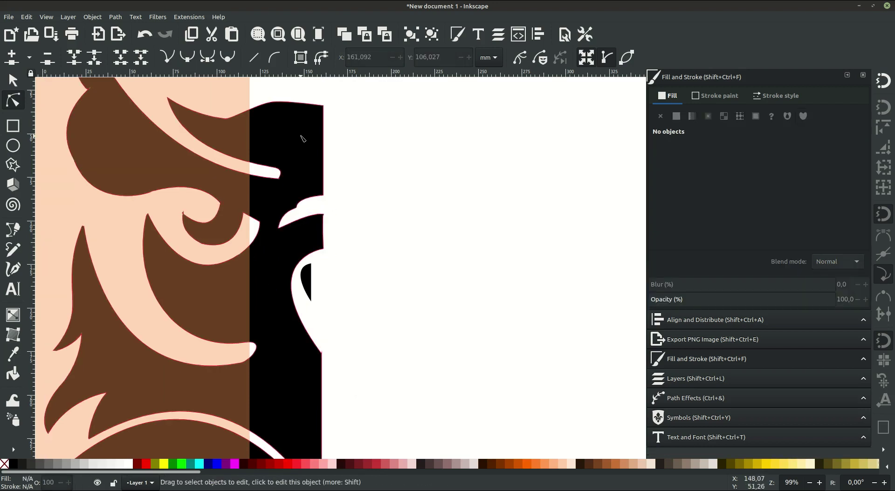
left_click(290, 91)
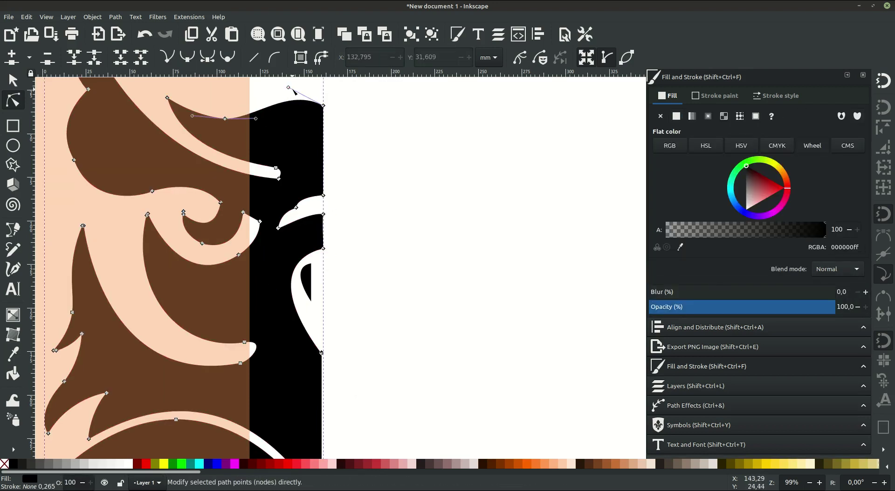
left_click(384, 208)
Move the peach rectangle aside and reshape the owl's lower feather and chest curves
key("minus")
key("minus")
key("s")
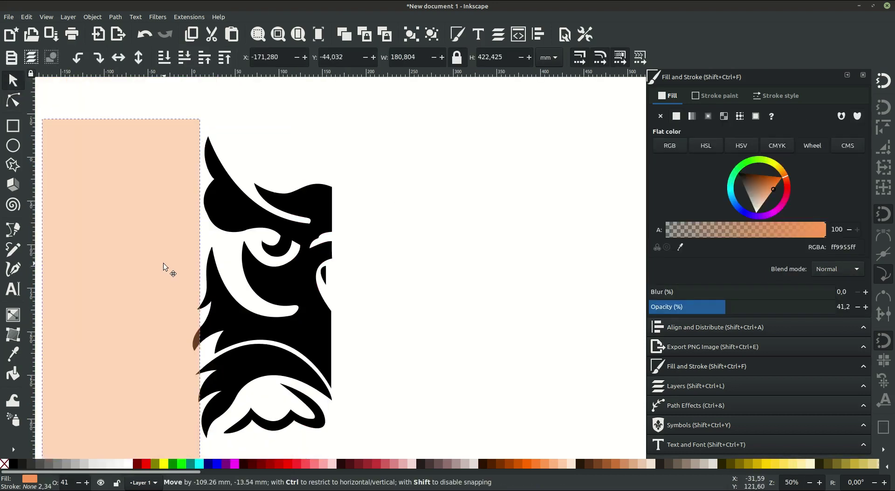
mouse_move(258, 275)
left_mouse_down()
mouse_move(290, 242)
mouse_move(270, 237)
left_mouse_up()
left_click(13, 100)
scroll(356, 316, "up", 2)
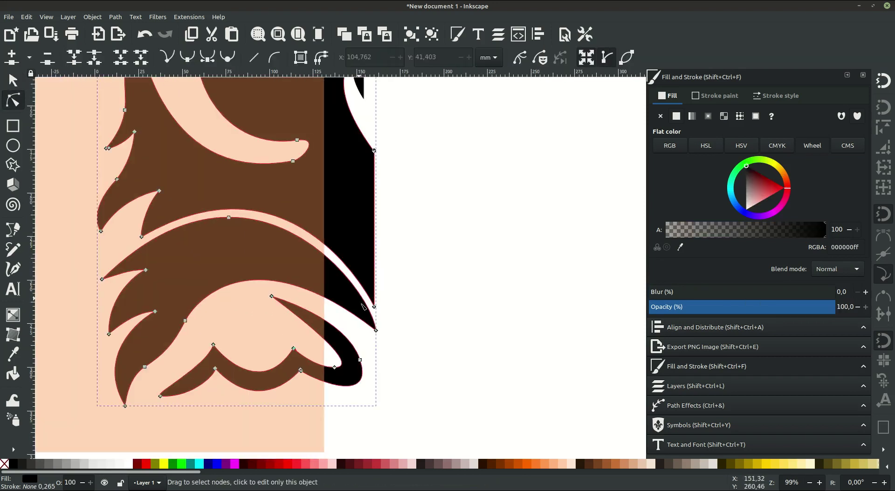
left_click_drag(377, 332, 368, 321)
left_click_drag(365, 289, 347, 277)
left_click_drag(228, 217, 290, 228)
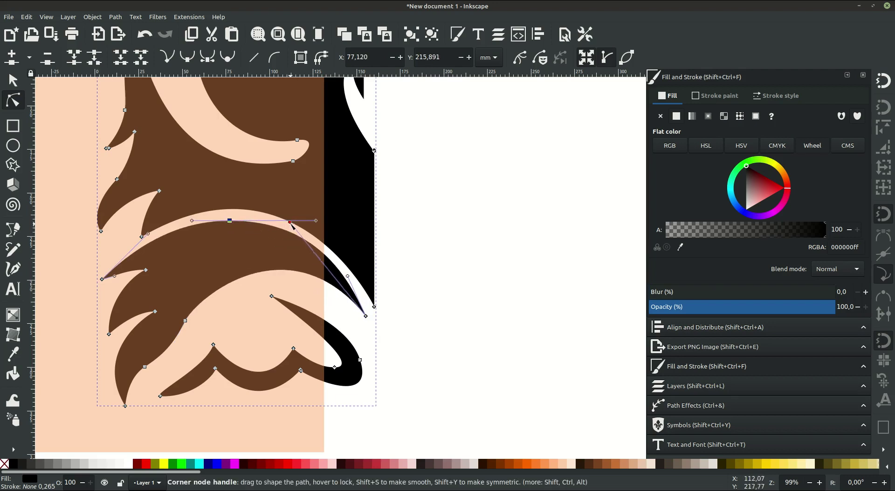
Move the peach rectangle back over the owl head
key("Escape")
key("minus")
key("minus")
key("s")
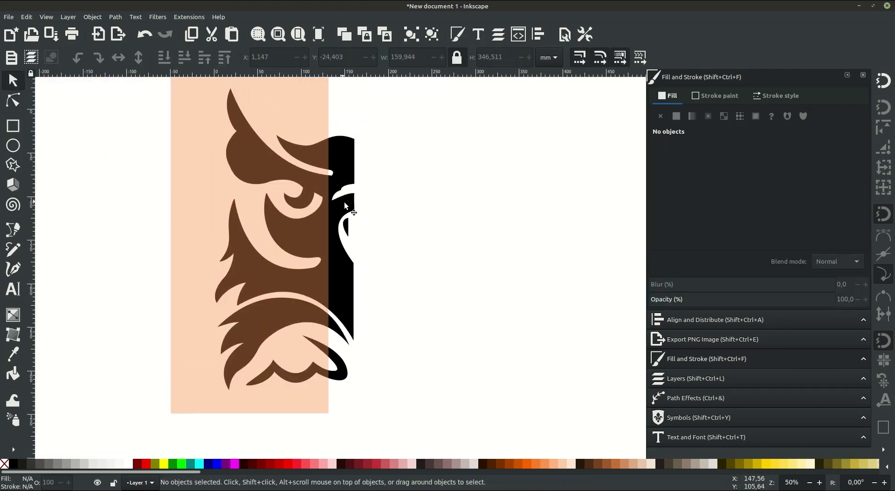
left_click_drag(284, 141, 309, 138)
Intersect the peach rectangle with the owl path to keep only their overlap
scroll(370, 236, "up", 2)
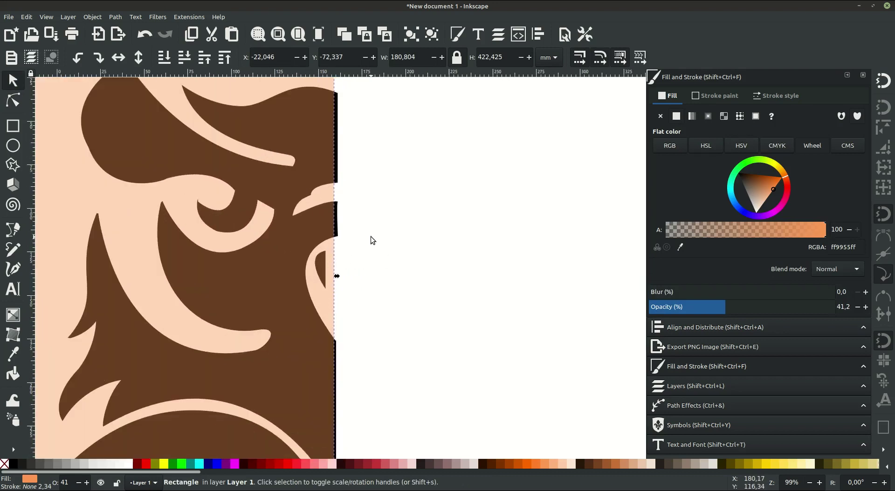
left_click(338, 164, "shift")
left_click(116, 16)
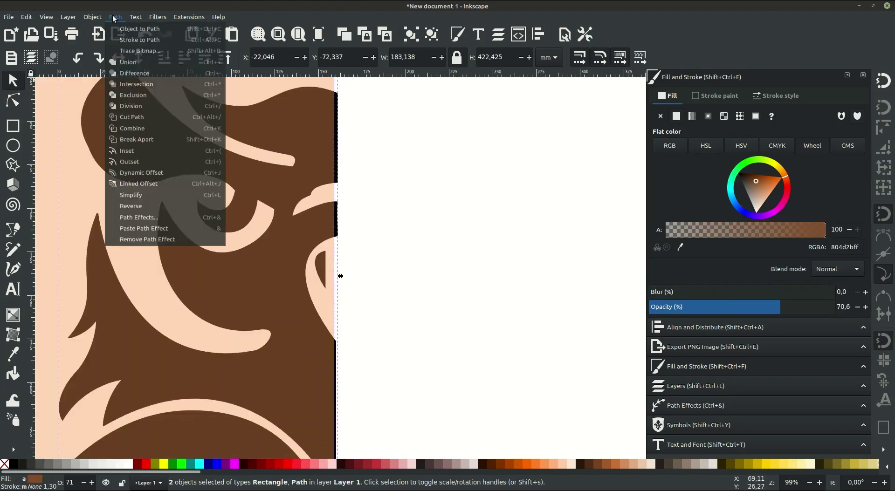
left_click(143, 85)
left_click(383, 257)
key("minus")
key("minus")
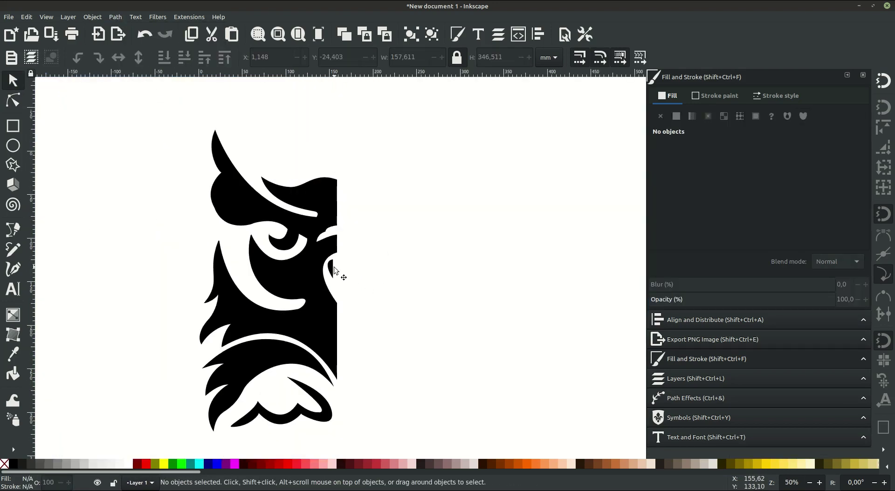
Cut the small sliver shape out of the owl half with Path > Difference
left_click(336, 273)
left_click(306, 271, "shift")
left_click(115, 17)
left_click(131, 75)
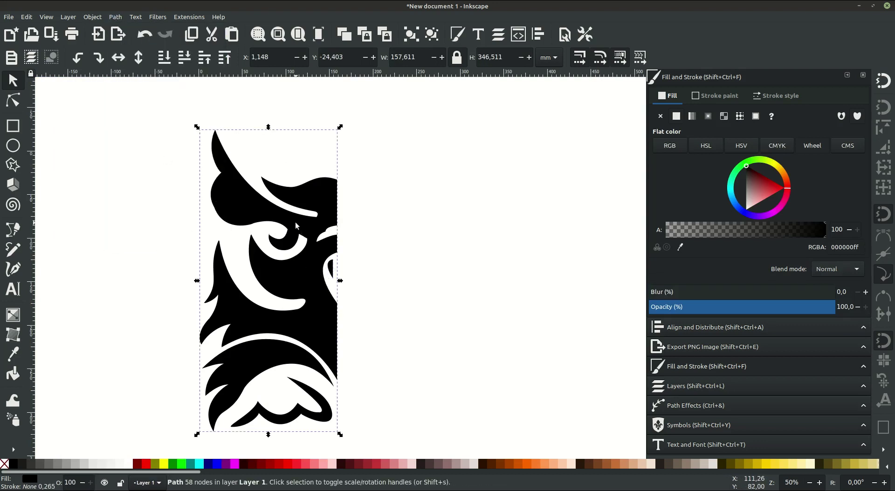
Mirror a copy of the owl half to the right and union both halves into one path
key("ctrl+d")
key("h")
mouse_move(217, 211)
left_mouse_down()
mouse_move(351, 211)
mouse_move(370, 193)
left_mouse_up()
left_click_drag(529, 107, 152, 450)
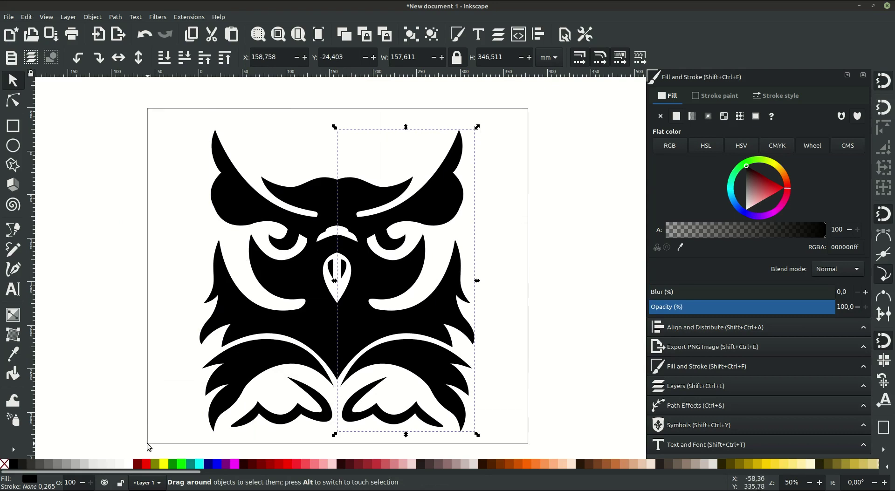
left_click(115, 16)
left_click(130, 64)
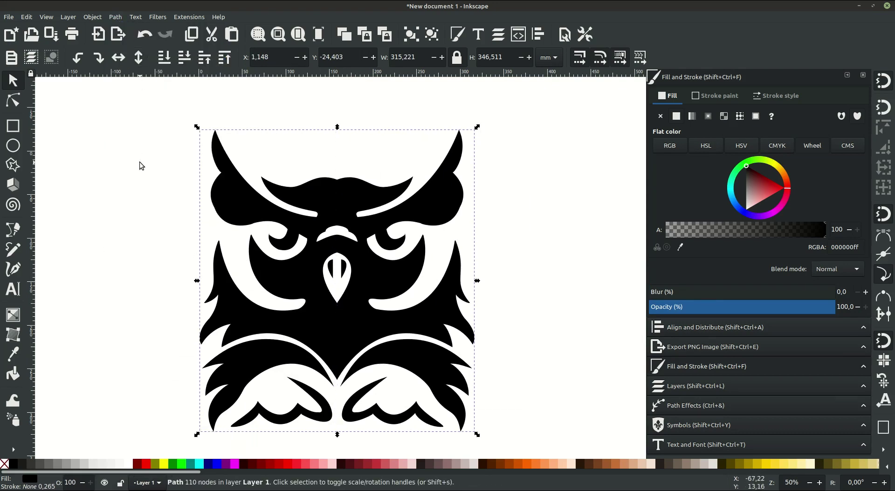
key("Escape")
Stretch the merged owl slightly taller, move it left, and place a text cursor beside it
left_click(368, 320)
left_click_drag(337, 125, 341, 105)
scroll(474, 334, "down", 1)
scroll(474, 334, "right", 1)
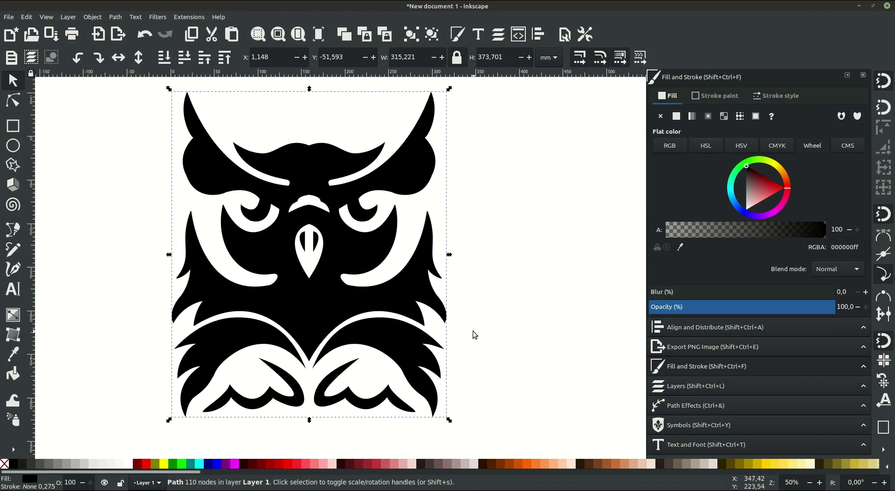
left_click(440, 333)
scroll(441, 333, "down", 1)
left_click_drag(362, 274, 274, 265)
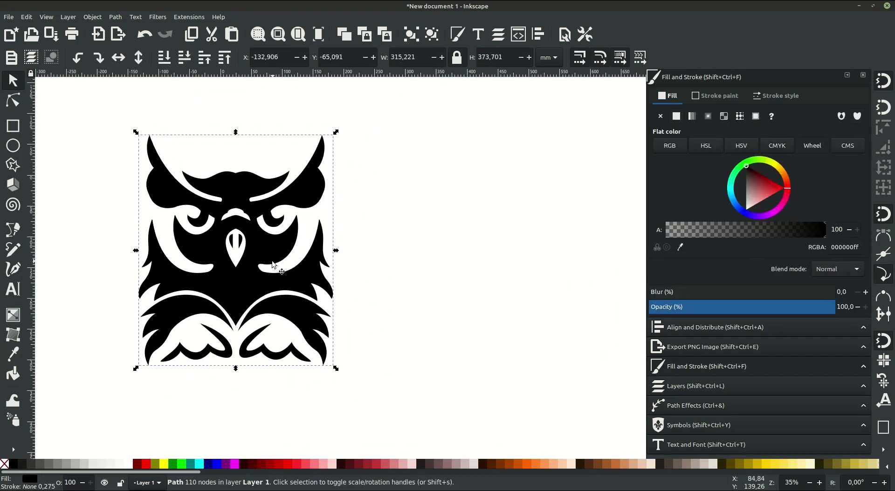
left_click(13, 289)
left_click(372, 233)
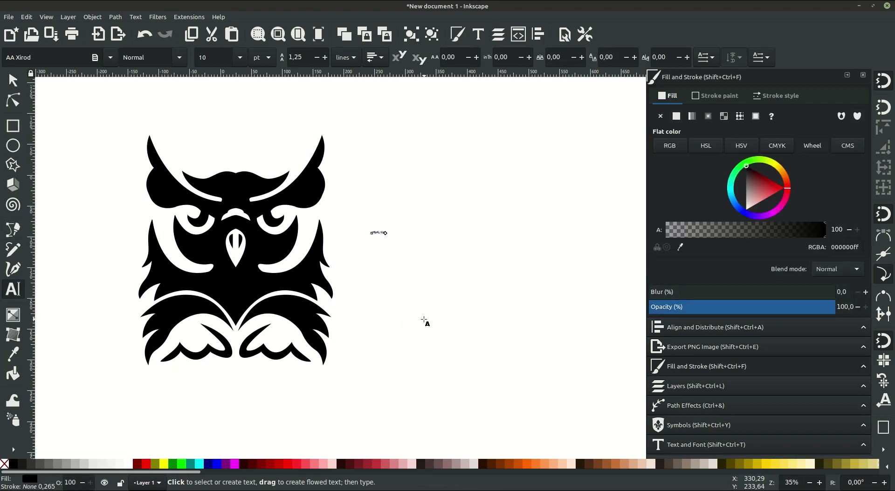
Enlarge the OWL LOGO text and move it down and right beside the owl
key("F1")
scroll(391, 236, "up", 1)
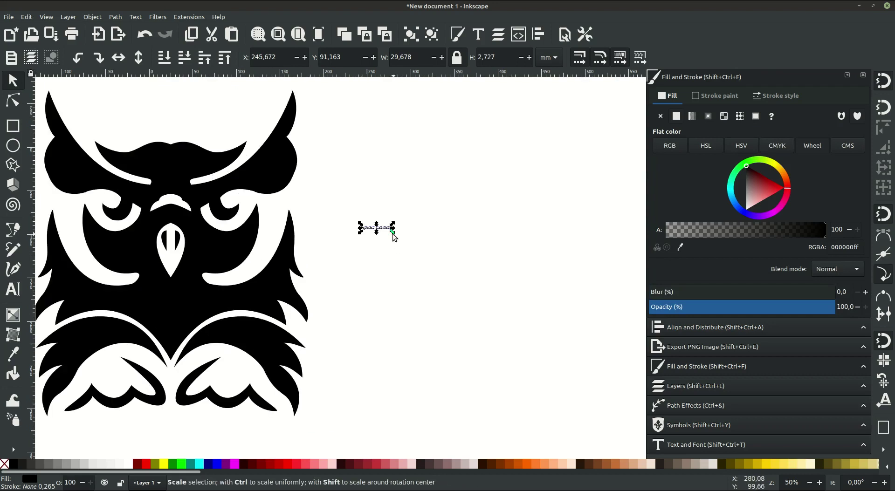
left_click_drag(391, 236, 510, 289)
double_click(433, 239)
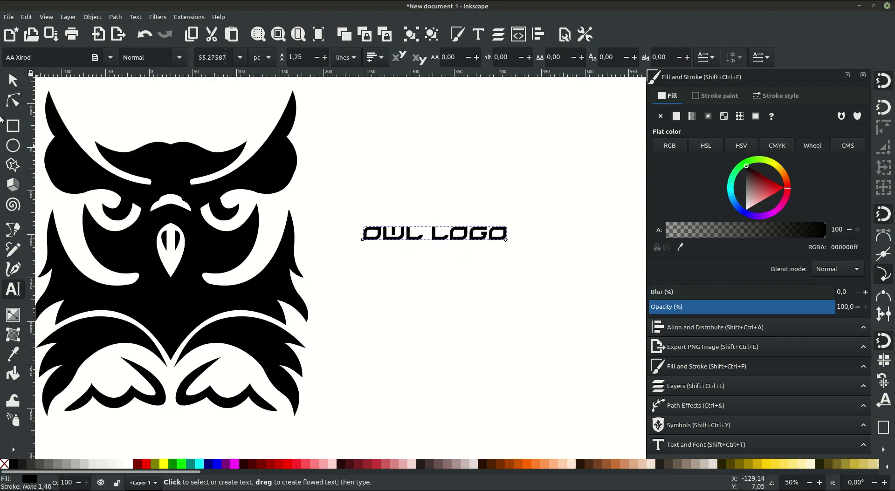
key("F1")
left_click_drag(422, 236, 495, 294)
Snap the vertical guide onto the beak's centre node
scroll(430, 324, "left", 3)
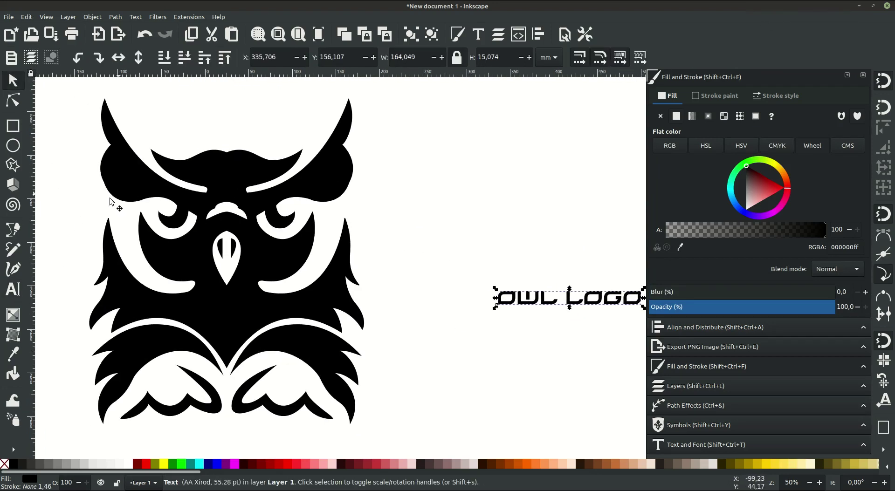
scroll(111, 202, "left", 2)
scroll(70, 219, "left", 2)
left_click_drag(316, 243, 324, 325)
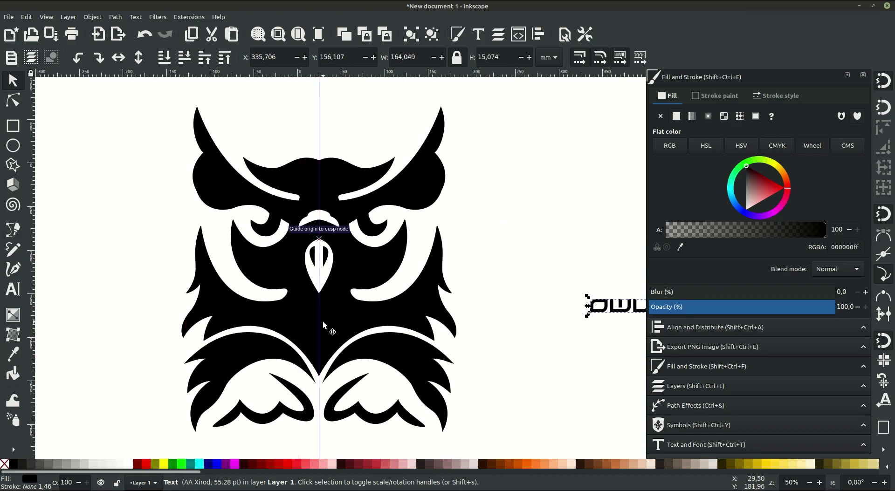
left_click(13, 229)
scroll(318, 214, "up", 1)
scroll(318, 215, "left", 1)
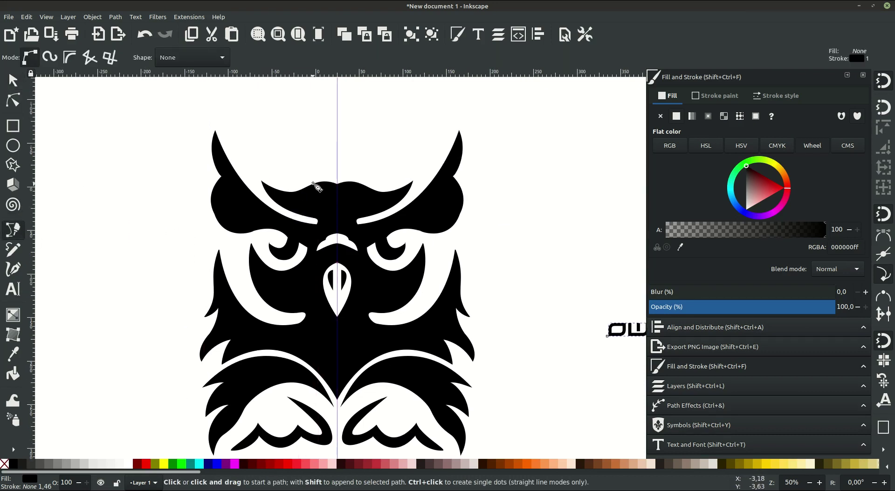
Start the outline on the top of the guide and curve it along the brow to the ear tip
scroll(313, 183, "up", 3)
left_click(379, 168)
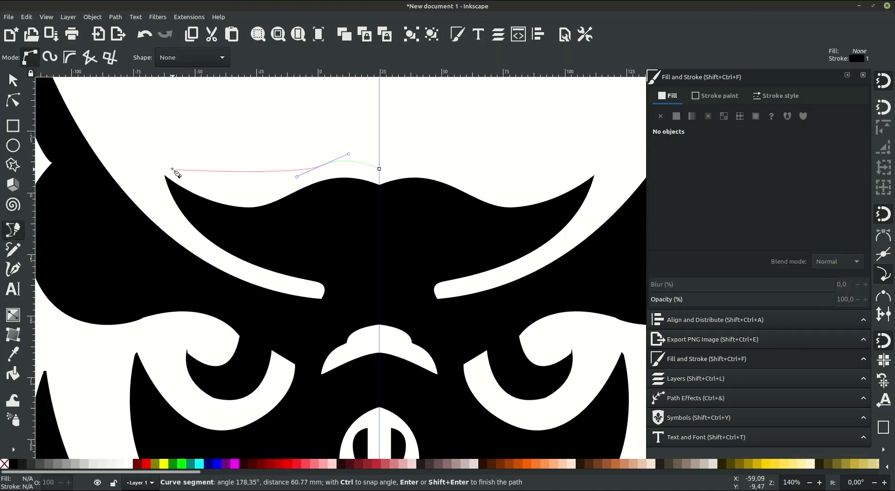
mouse_move(166, 150)
left_mouse_down()
mouse_move(140, 131)
mouse_move(147, 121)
left_mouse_up()
left_click_drag(143, 170, 139, 148)
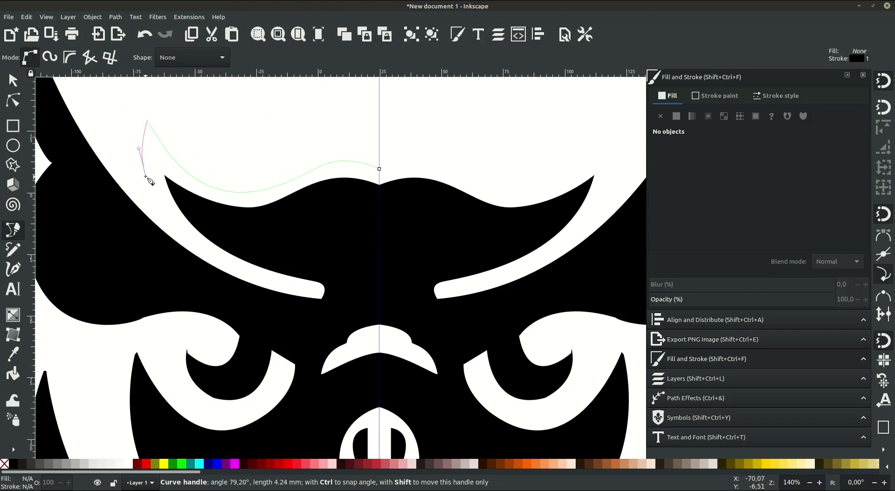
scroll(238, 188, "up", 10)
scroll(238, 188, "left", 10)
left_click_drag(218, 144, 201, 70)
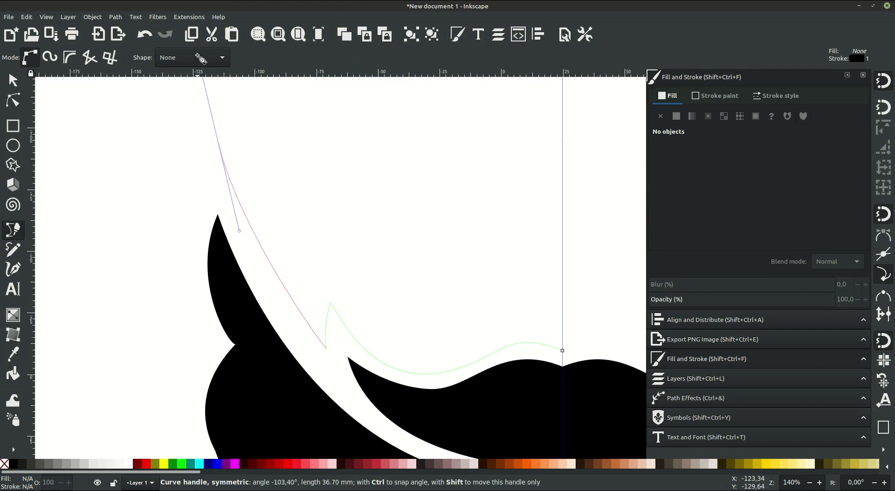
Continue the outline down the ear's outer edge, left cheek and left side to the feathers
scroll(219, 187, "down", 2)
left_click_drag(213, 310, 276, 400)
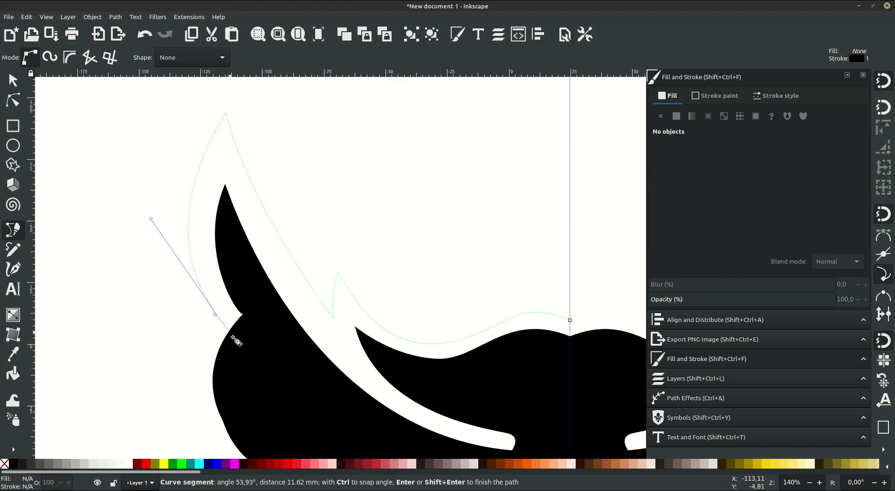
scroll(164, 280, "down", 11)
scroll(163, 280, "right", 4)
mouse_move(164, 278)
left_mouse_down()
mouse_move(252, 365)
mouse_move(231, 350)
left_mouse_up()
scroll(210, 303, "down", 8)
scroll(210, 280, "left", 3)
left_click_drag(187, 255, 204, 323)
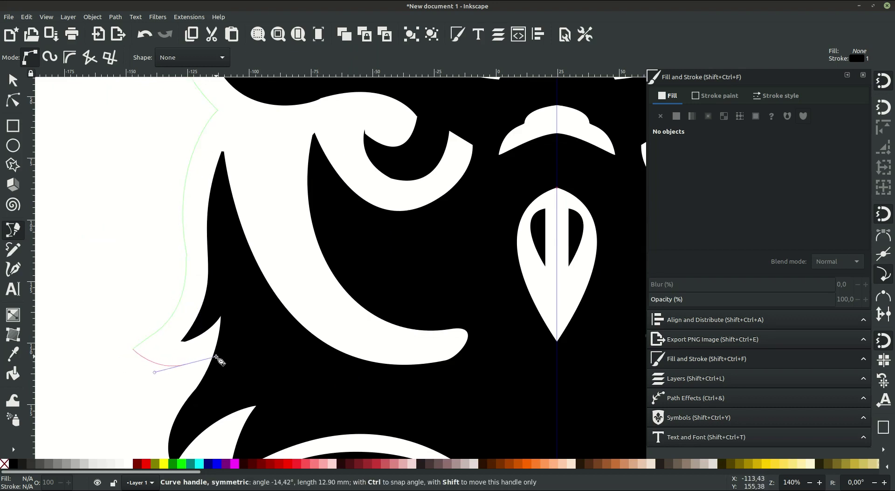
scroll(184, 369, "down", 5)
scroll(184, 369, "left", 1)
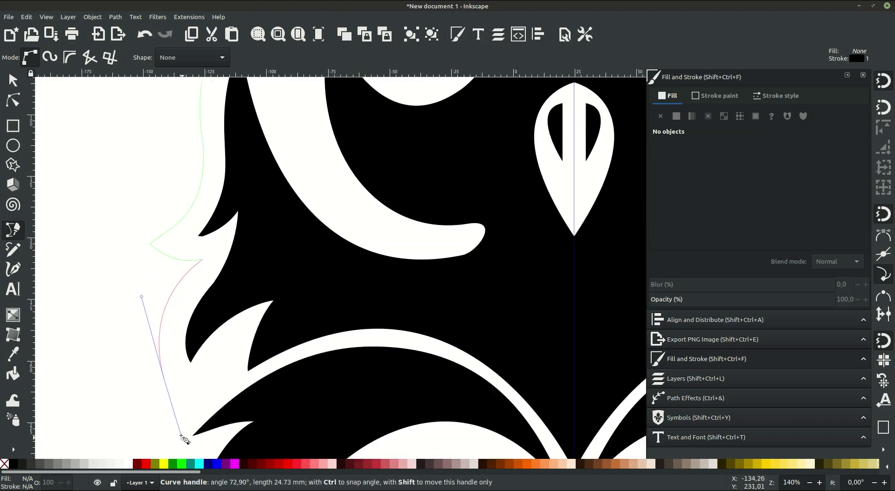
left_click(172, 403)
scroll(175, 401, "down", 6)
scroll(175, 401, "left", 1)
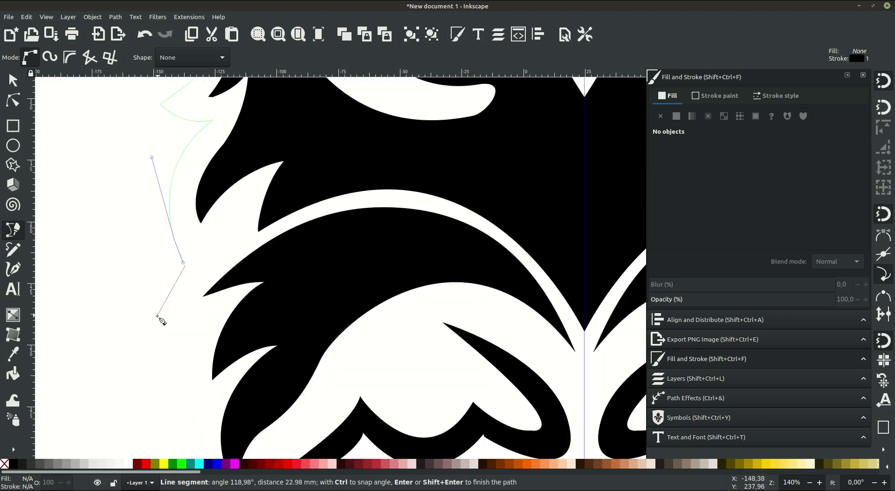
Trace around the lower feathers and scalloped bottom, then close the outline at its start
left_click_drag(205, 316, 204, 315)
scroll(195, 322, "down", 4)
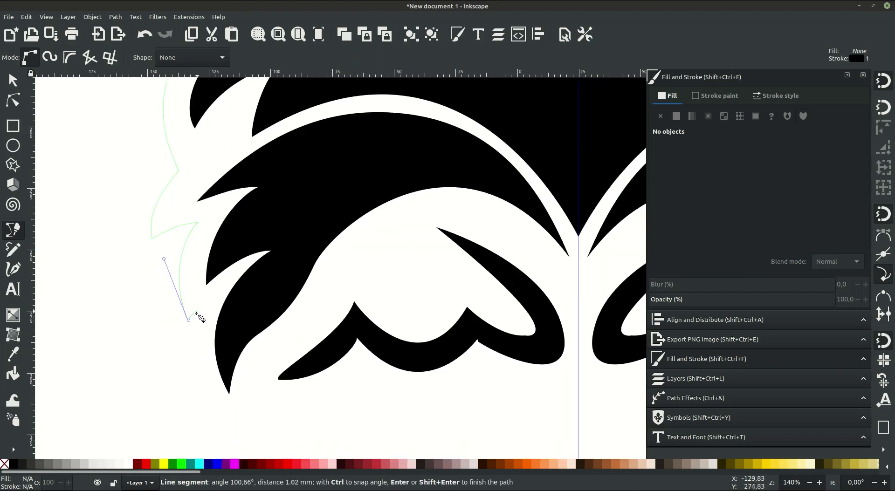
left_click(197, 313)
scroll(198, 327, "down", 4)
scroll(198, 327, "right", 1)
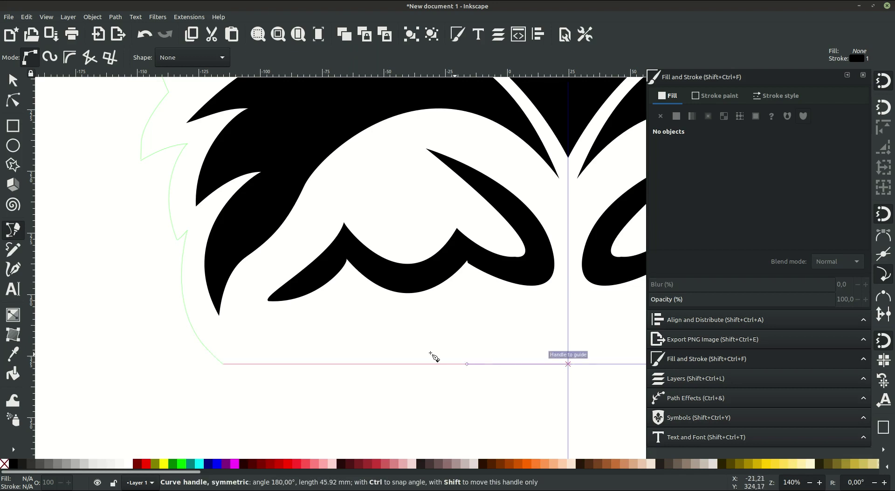
left_click_drag(433, 357, 357, 343)
left_click_drag(351, 310, 353, 315)
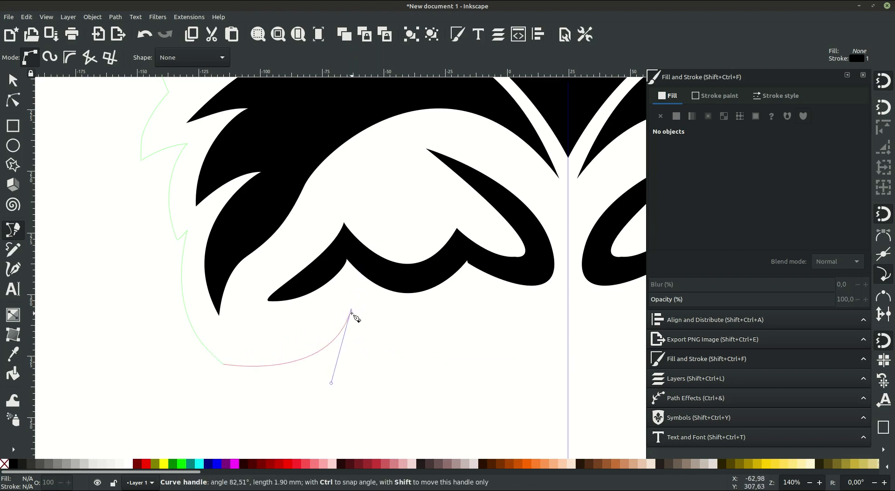
mouse_move(469, 315)
left_mouse_down()
mouse_move(534, 208)
mouse_move(532, 188)
left_mouse_up()
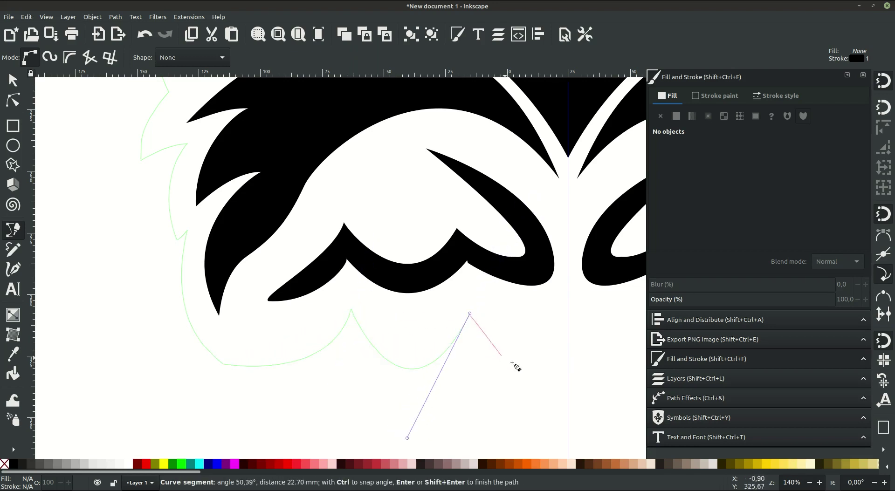
left_click_drag(568, 376, 658, 381)
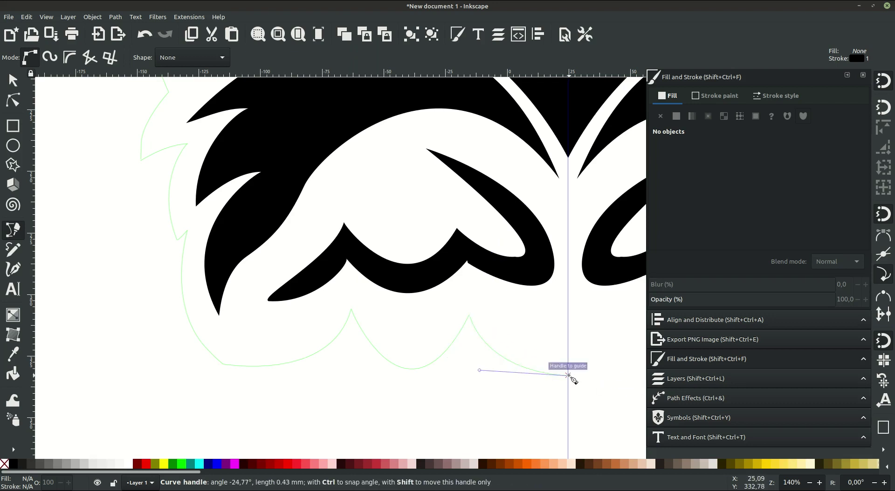
scroll(568, 376, "down", 2)
left_click(423, 176)
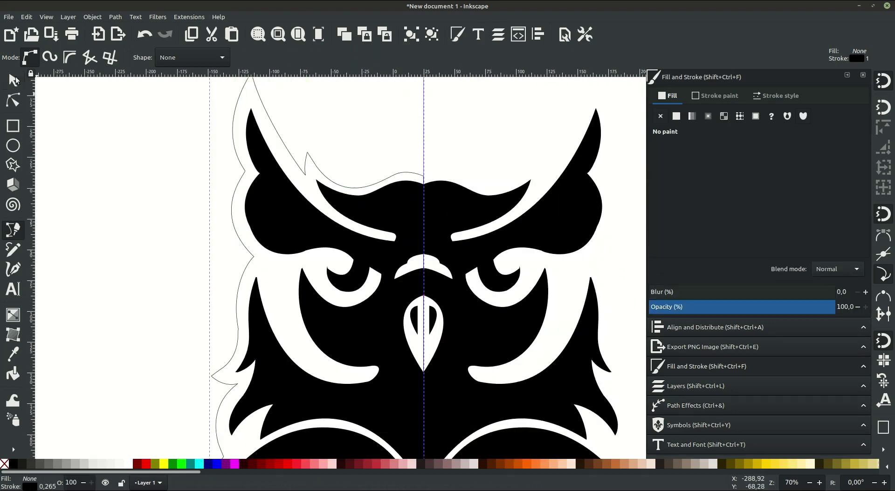
Give the outline a flat copper-brown fill
left_click(16, 80)
left_click(676, 116)
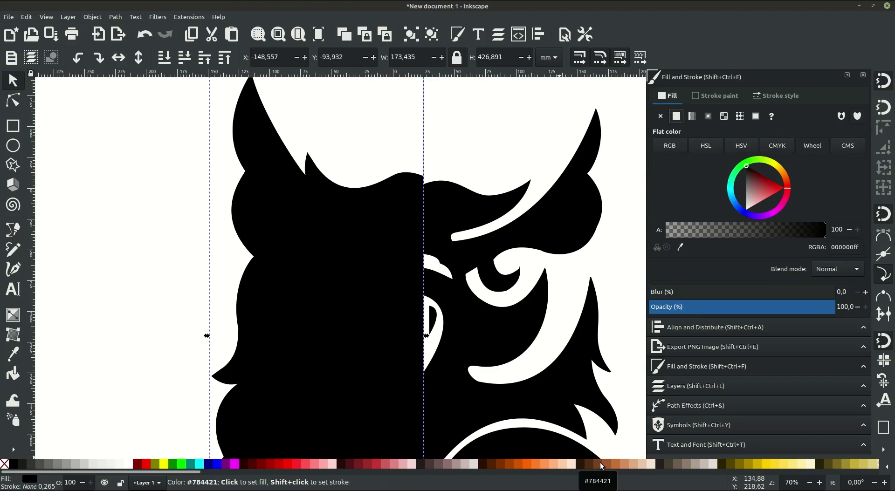
left_click(615, 463)
scroll(140, 261, "down", 2)
scroll(149, 275, "down", 9)
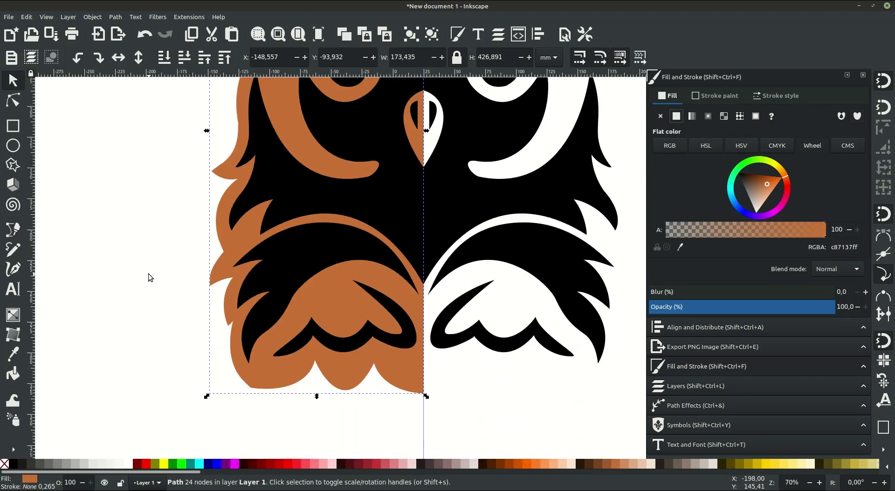
scroll(149, 278, "up", 8)
Duplicate and mirror the copper half to the right side, placing both beneath the black owl
right_click(259, 212)
key("Home")
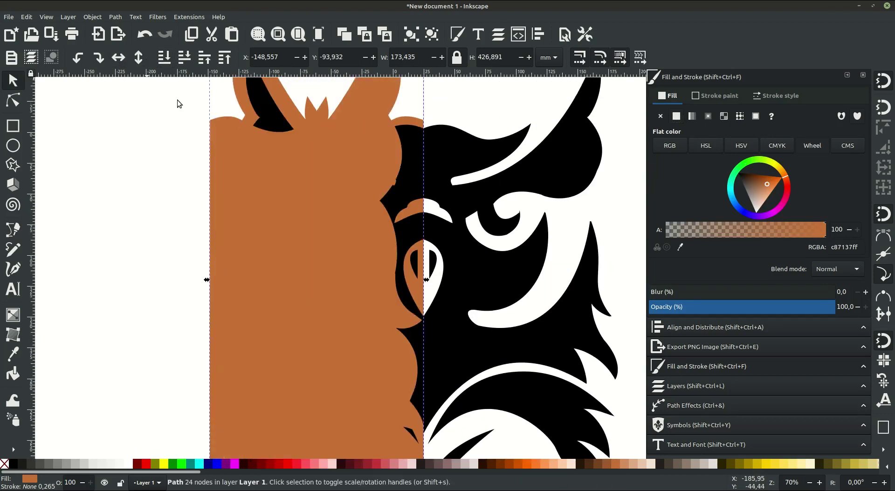
key("h")
left_click_drag(285, 275, 394, 274)
left_click(164, 57)
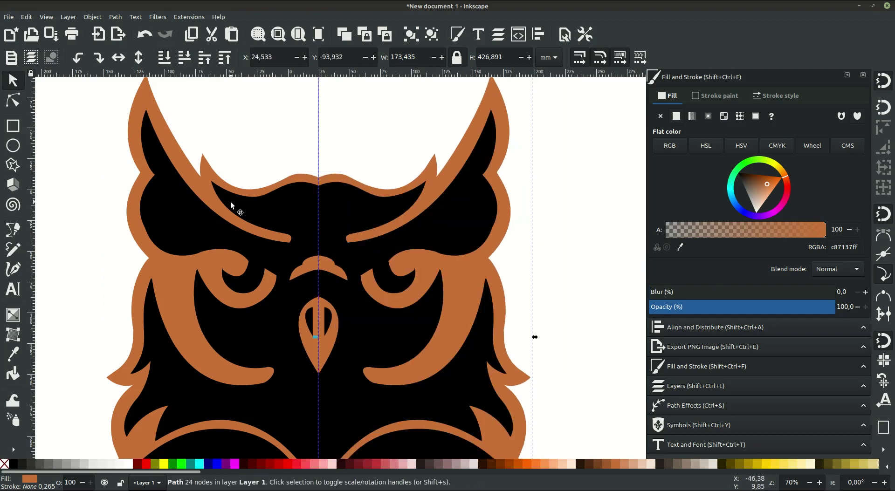
Union the left and right copper halves into one shape
scroll(238, 210, "down", 2)
scroll(238, 210, "left", 1)
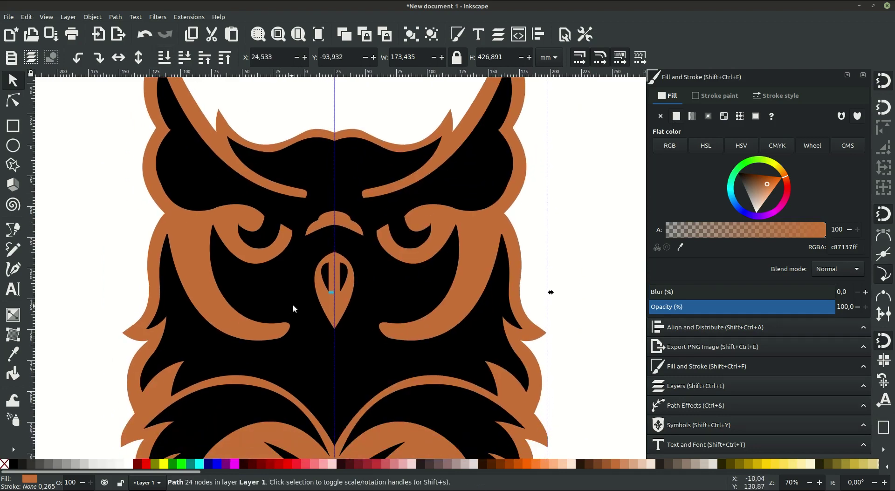
scroll(342, 212, "down", 2)
key("Escape")
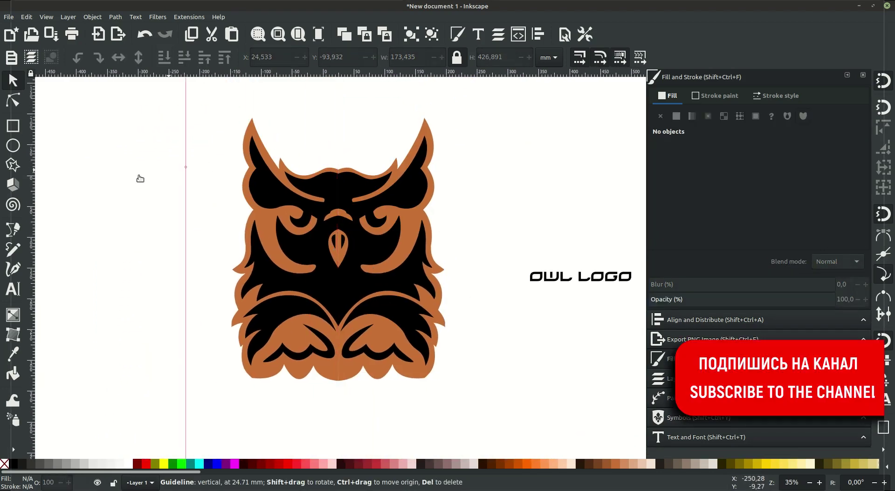
scroll(311, 214, "up", 1)
left_click(254, 218)
left_click(449, 229, "shift")
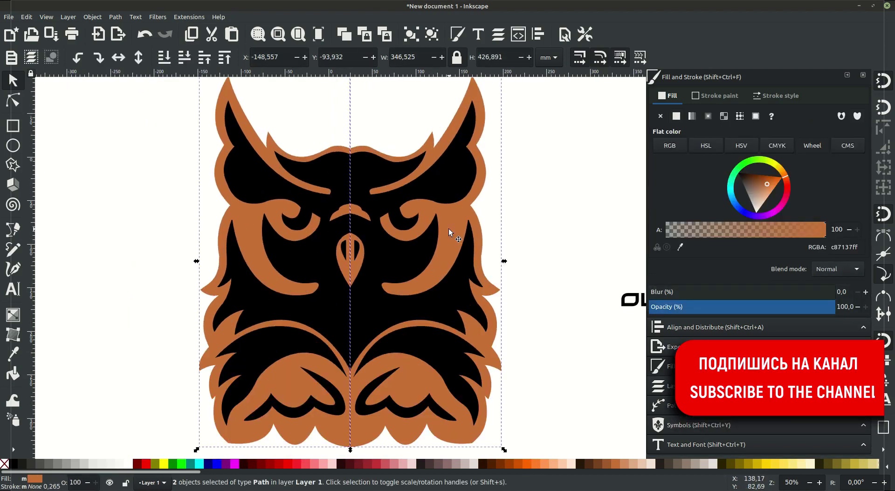
left_click(115, 17)
left_click(124, 109)
Draw a small circle near the owl's left eye and fill it white
scroll(298, 301, "down", 1)
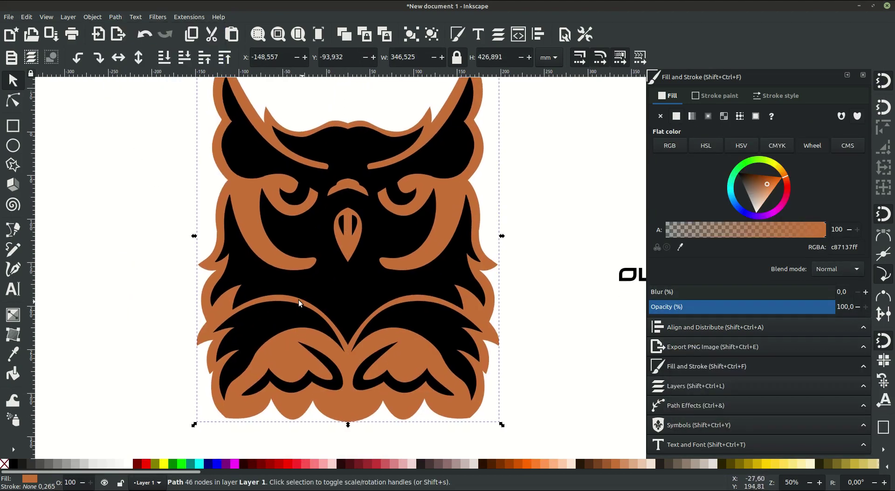
scroll(292, 186, "up", 2)
key("e")
mouse_move(66, 173)
left_mouse_down()
mouse_move(97, 204)
mouse_move(292, 176)
mouse_move(298, 192)
mouse_move(287, 185)
left_mouse_up()
left_click(13, 80)
left_click(126, 464)
Subtract a shrunken, offset pink copy of a white eye circle to form a white crescent
left_click(833, 307)
right_click(284, 180)
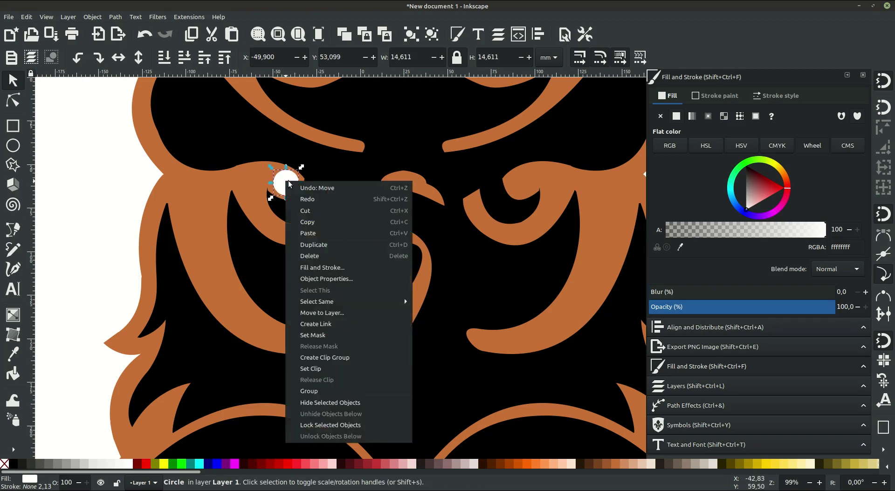
key("Escape")
scroll(282, 198, "up", 2)
left_click(396, 463)
left_click_drag(318, 140, 302, 157)
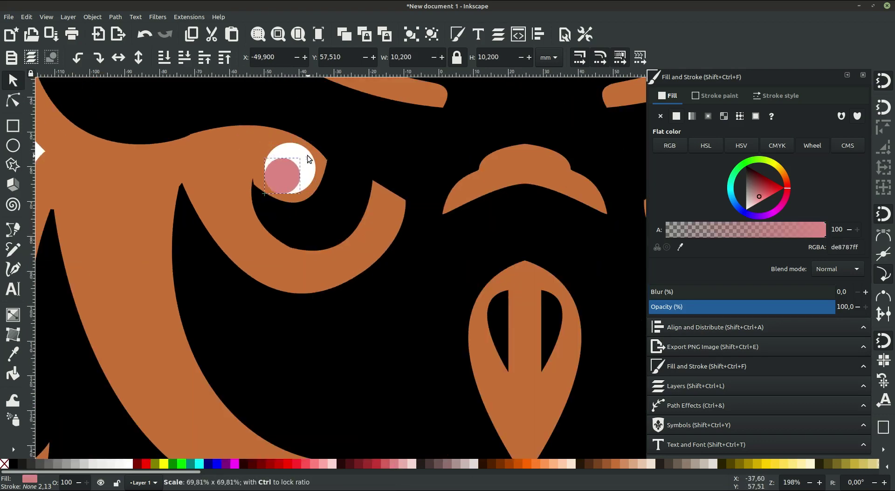
left_click_drag(278, 184, 260, 189)
left_click(299, 167, "shift")
left_click(116, 17)
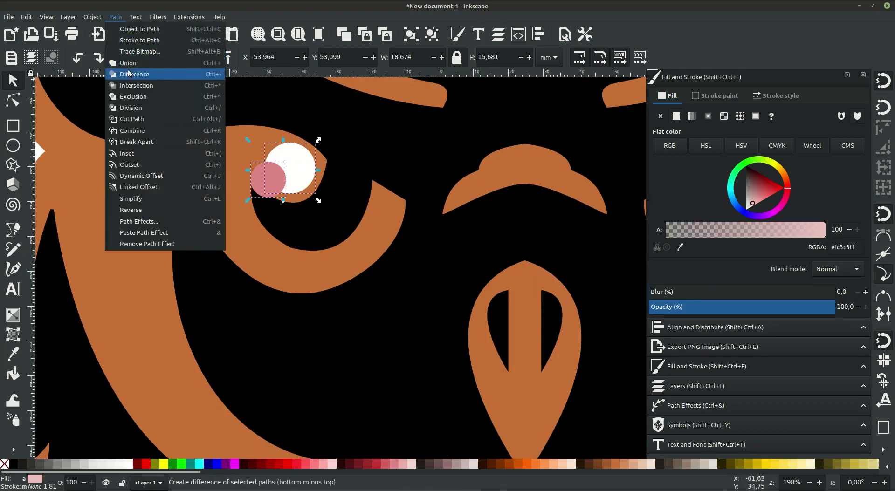
left_click(135, 73)
Position the white crescent highlights inside the owl's eyes
left_click_drag(302, 213, 490, 211)
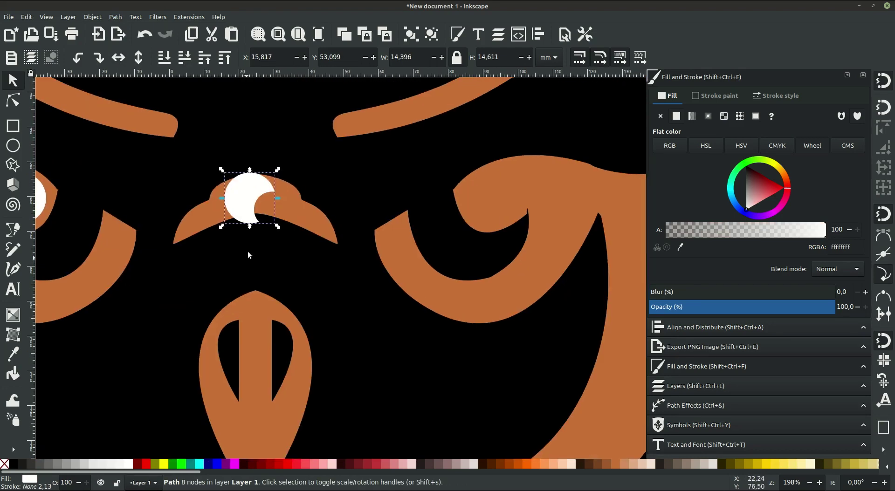
left_click(536, 213)
scroll(432, 312, "down", 3, "ctrl")
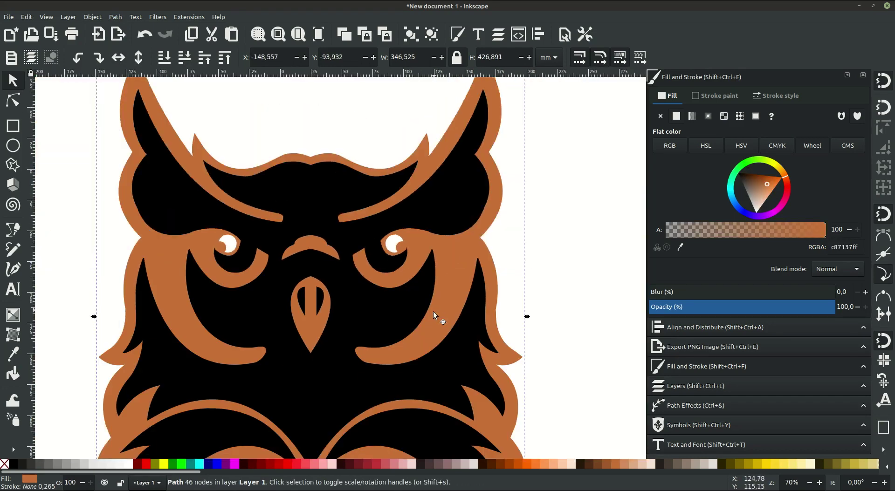
scroll(443, 200, "up", 1, "ctrl")
left_click_drag(435, 180, 436, 177)
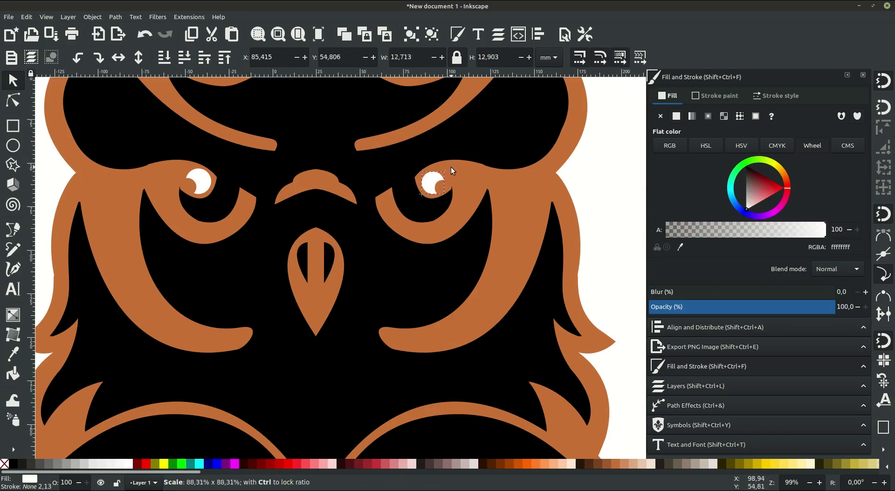
Discard the eye highlight, then move the OWL LOGO title up-left and enlarge it
key("Escape")
scroll(290, 260, "down", 2, "ctrl")
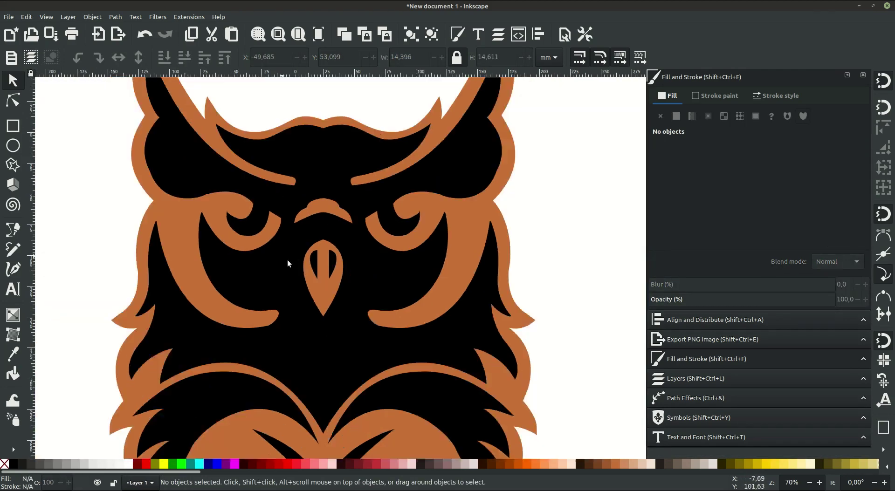
scroll(365, 255, "down", 1, "ctrl")
scroll(301, 299, "right", 2)
left_click_drag(561, 309, 463, 248)
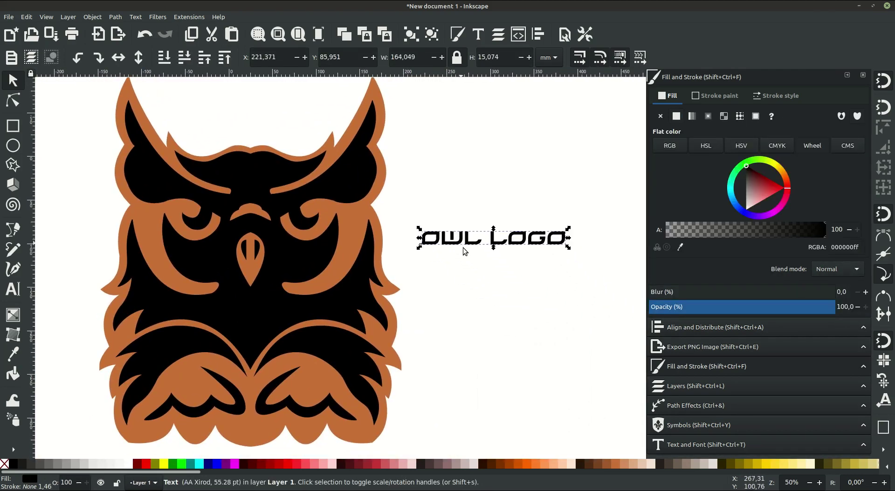
scroll(463, 248, "right", 2)
left_click_drag(503, 228, 588, 233)
Delete the word LOGO from the title and enlarge the remaining OWL text
left_click(520, 228)
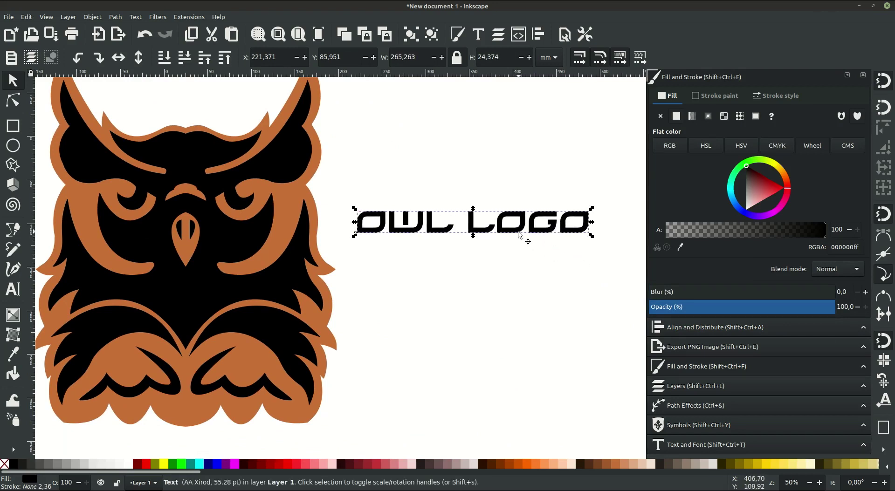
double_click(566, 225)
right_click(566, 226)
left_click(586, 247)
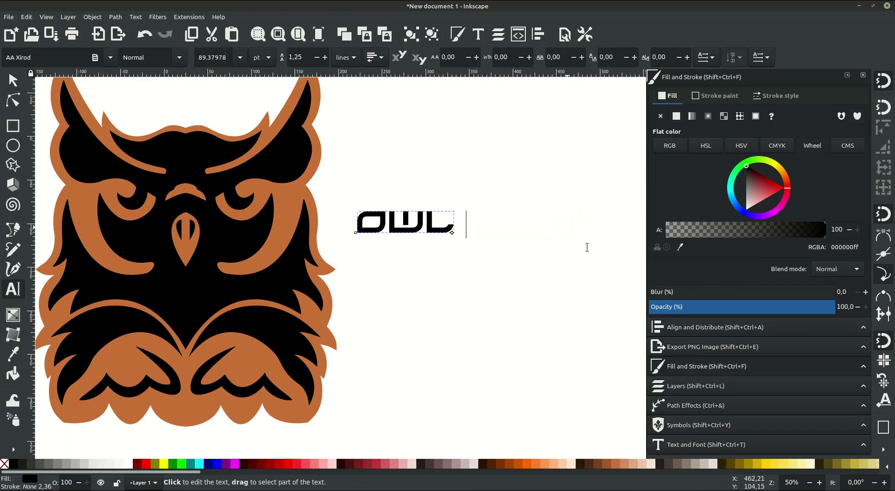
key("Delete")
key("F1")
mouse_move(462, 237)
left_mouse_down()
mouse_move(530, 285)
mouse_move(500, 270)
left_mouse_up()
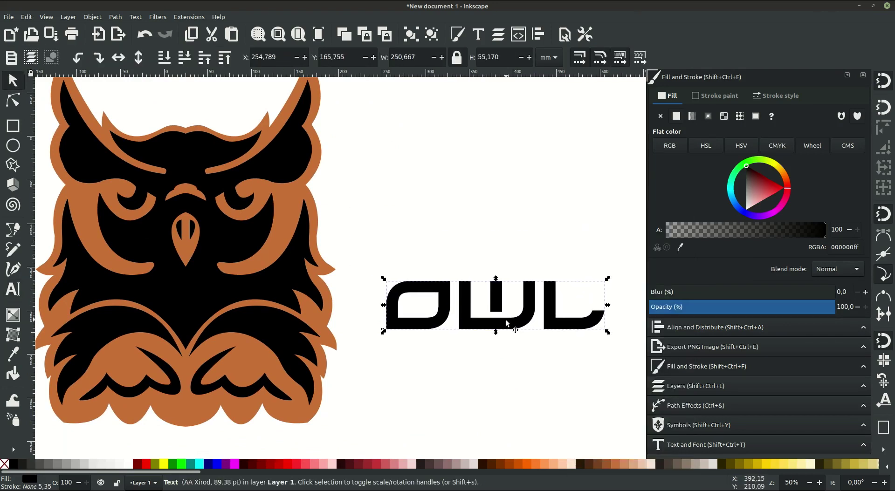
Create a separate bold sans-serif LOGO text below OWL and scale it up
key("t")
left_click(363, 325)
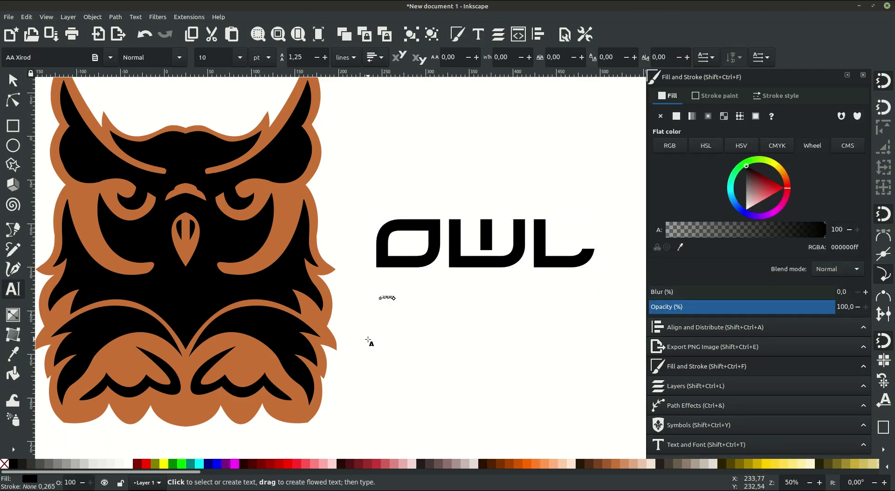
type("sans-serif")
key("Return")
key("Tab")
key("space")
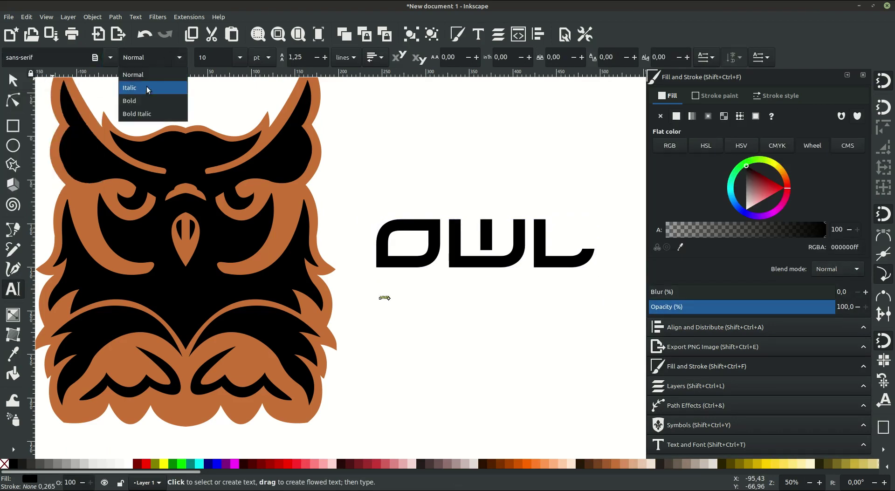
key("Down")
key("Return")
left_click(14, 80)
mouse_move(393, 302)
left_mouse_down()
mouse_move(507, 332)
mouse_move(482, 307)
left_mouse_up()
Position LOGO directly under OWL, beside the owl head
scroll(482, 307, "down", 1)
scroll(482, 307, "right", 3)
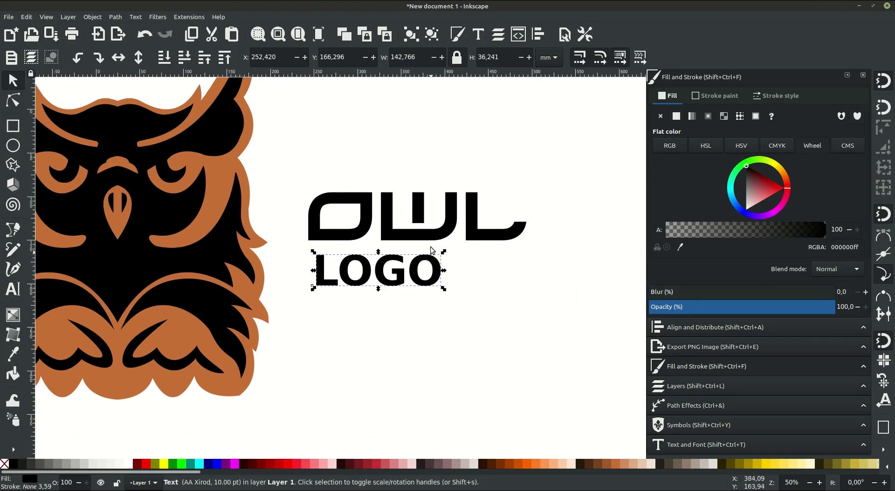
left_click_drag(431, 235, 423, 216)
left_click_drag(409, 270, 436, 254)
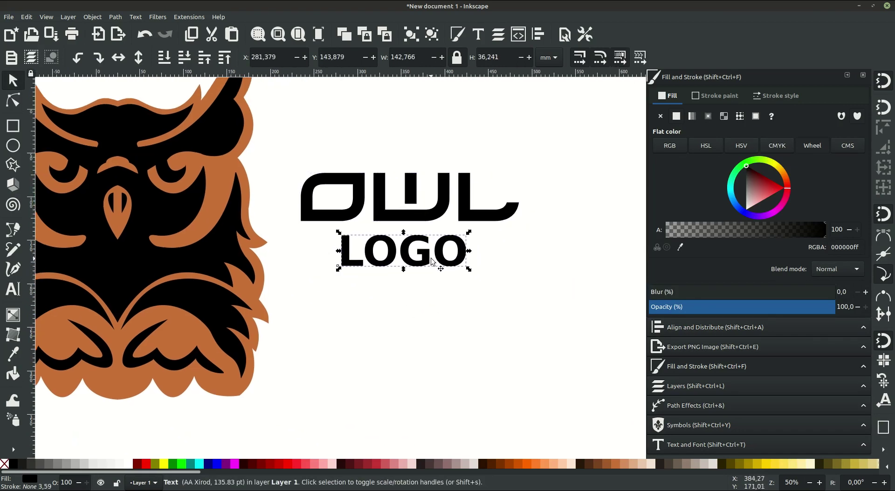
key("minus")
left_click_drag(490, 208, 487, 235)
left_click_drag(511, 272, 514, 271)
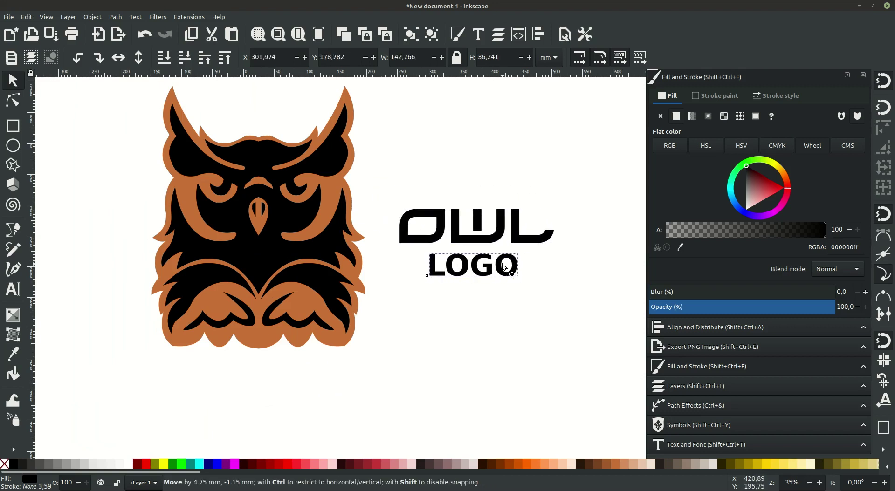
key("Escape")
scroll(514, 269, "up", 2)
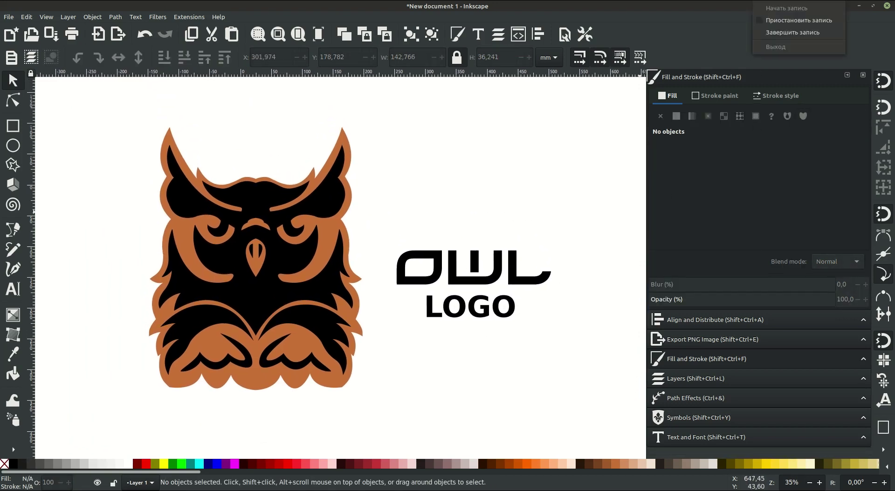
With snapping off, draw a closed curved crescent path inside the owl's left eye
scroll(259, 323, "up", 1)
key("b")
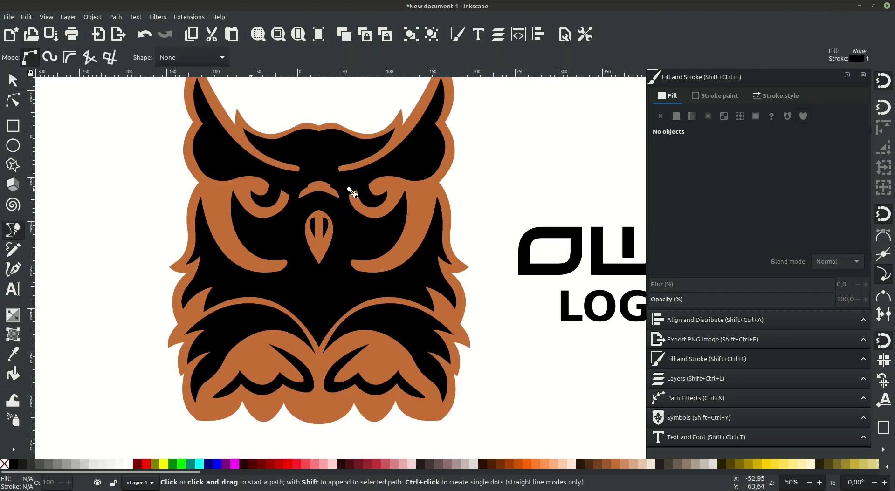
key("percent")
left_click(222, 187)
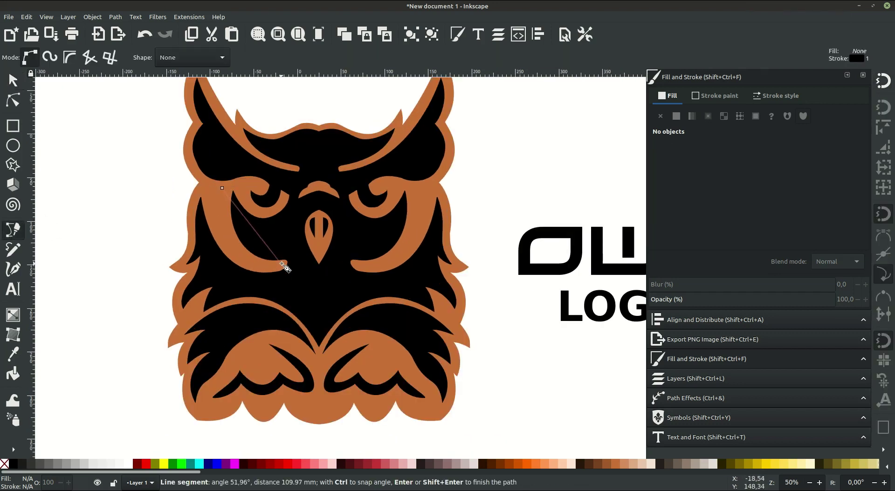
left_click_drag(286, 264, 297, 275)
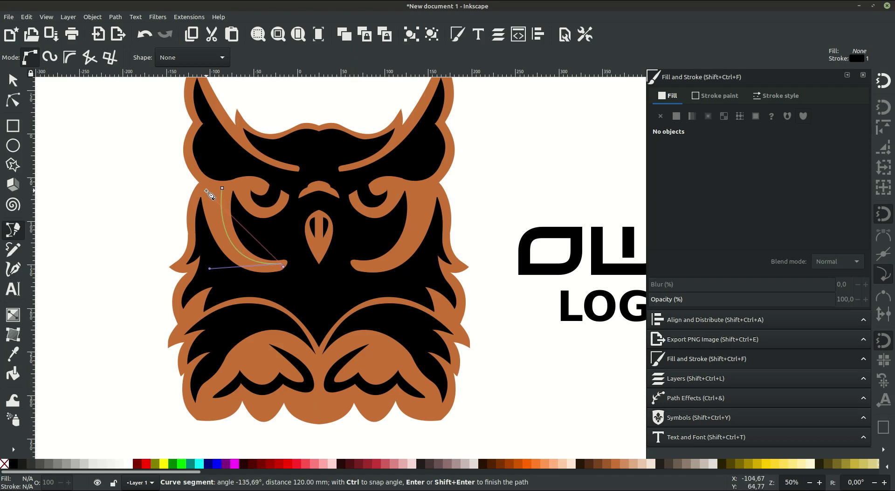
left_click_drag(205, 190, 199, 182)
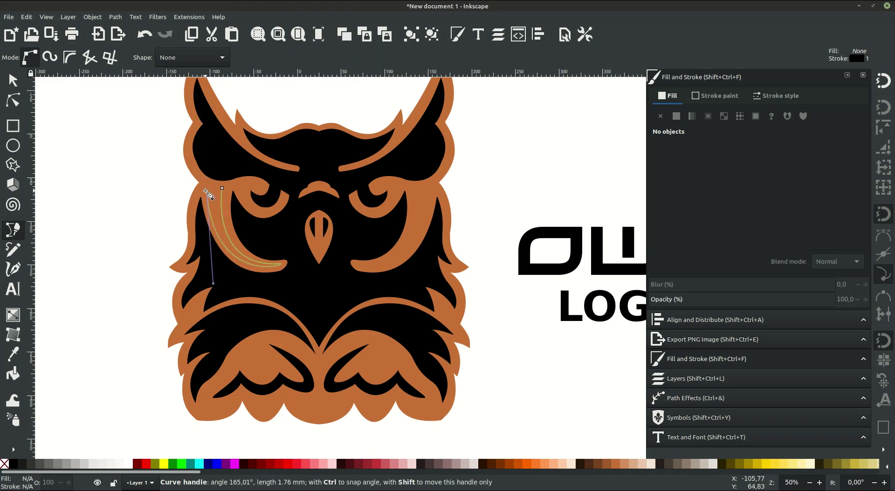
mouse_move(205, 112)
left_mouse_down()
mouse_move(207, 190)
mouse_move(223, 185)
left_mouse_up()
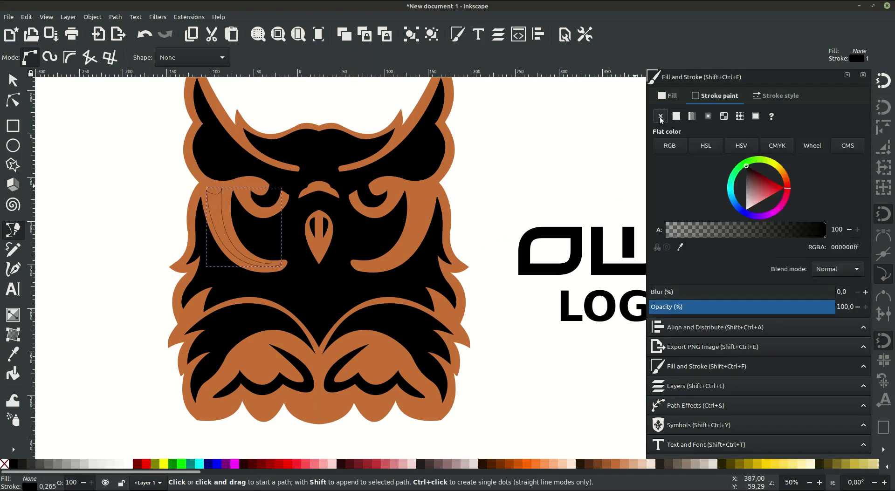
Sample the copper colour and darken it to dark brown by raising CMYK K to 65
key("d")
left_click(445, 211)
left_click(777, 145)
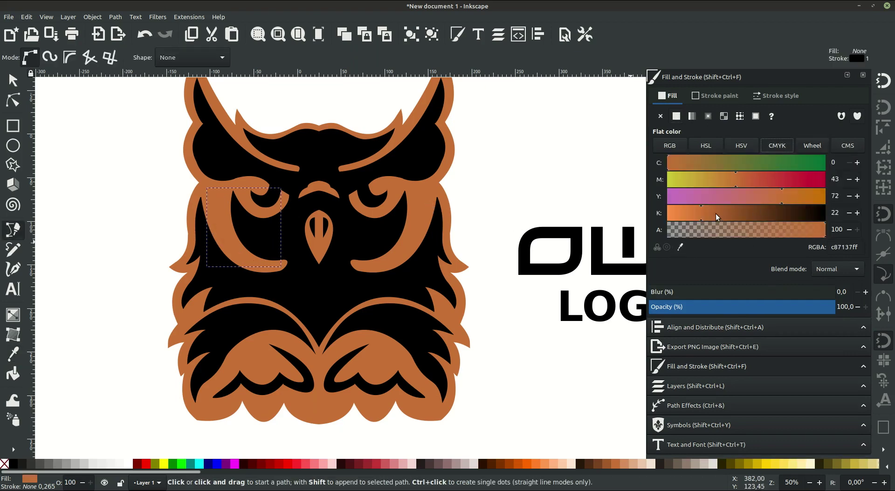
left_click_drag(707, 213, 772, 213)
scroll(311, 356, "down", 1)
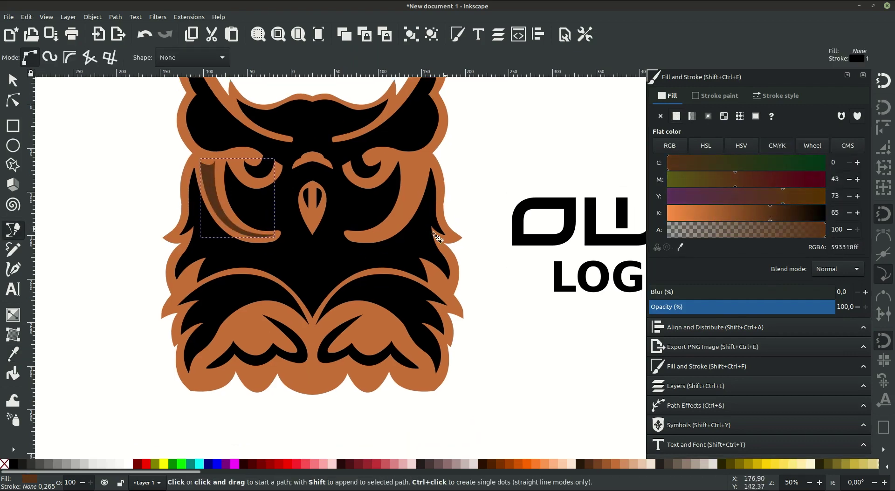
scroll(304, 349, "down", 1)
scroll(290, 324, "up", 1, "ctrl")
scroll(270, 345, "down", 1)
Trace a closed four-point crescent outline along the left lower feather's inner black curve
scroll(257, 296, "up", 1, "ctrl")
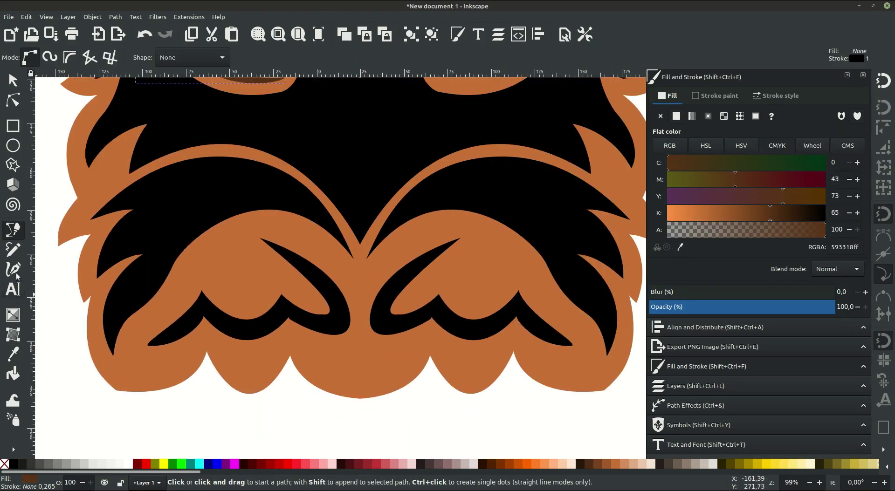
left_click(247, 239)
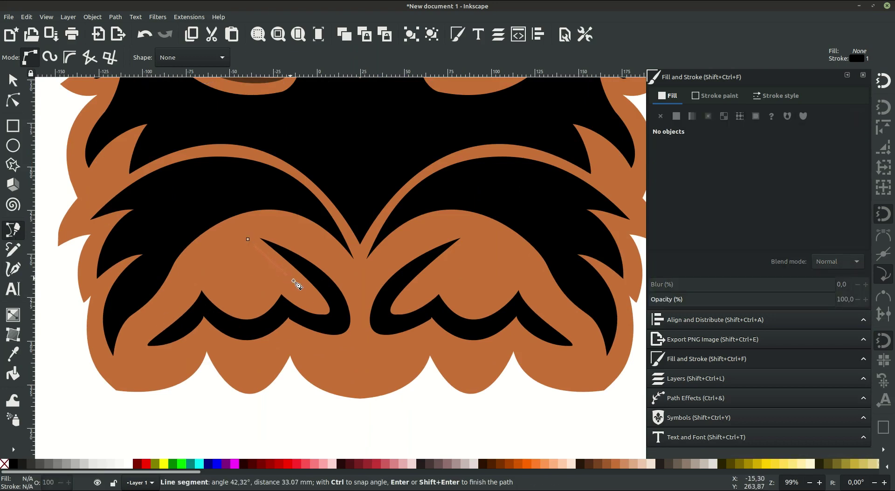
left_click_drag(321, 303, 280, 280)
mouse_move(208, 280)
left_mouse_down()
mouse_move(183, 222)
mouse_move(206, 280)
mouse_move(202, 258)
left_mouse_up()
left_click(147, 337)
left_click_drag(265, 269, 290, 214)
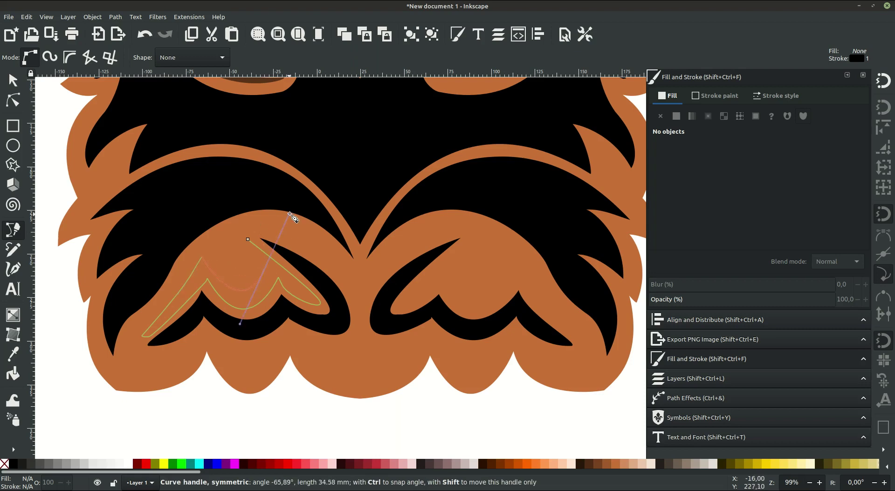
left_click(248, 239)
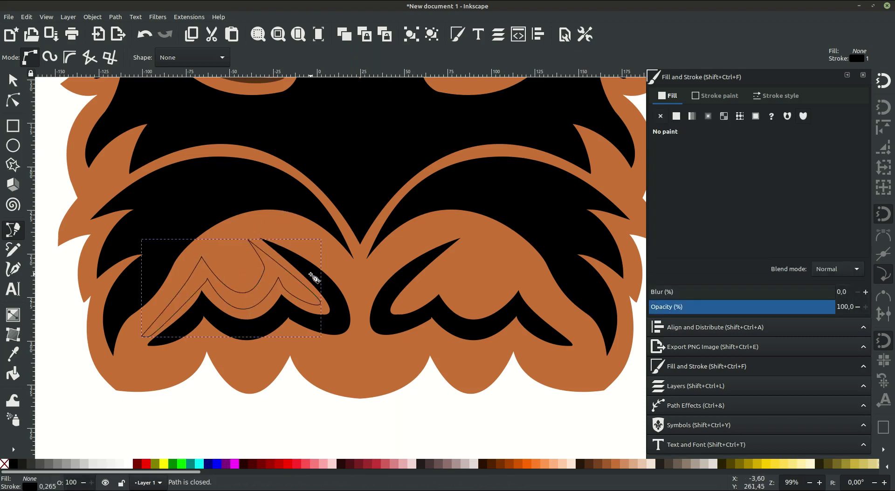
Reshape the crescent's inner curve and bottom-left tip by moving nodes and handles
left_click(13, 100)
scroll(332, 317, "up", 2)
left_click(320, 275)
left_click_drag(320, 276, 307, 279)
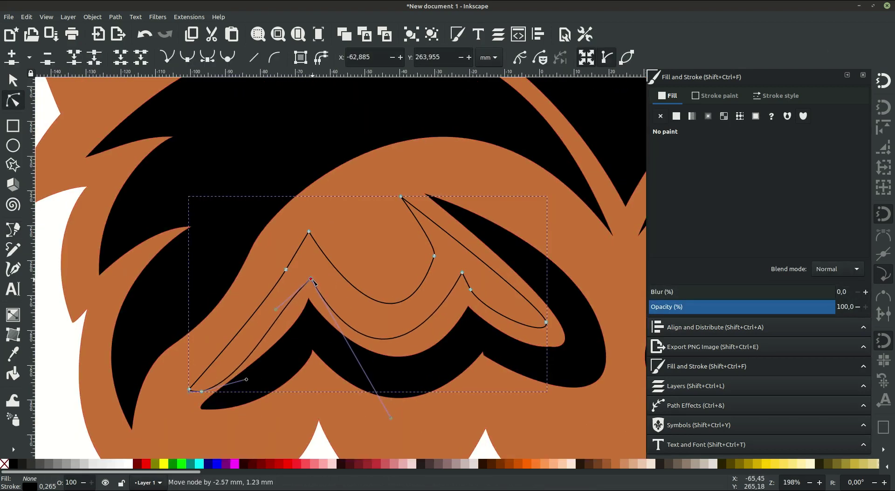
left_click_drag(273, 309, 305, 296)
left_click_drag(246, 380, 244, 376)
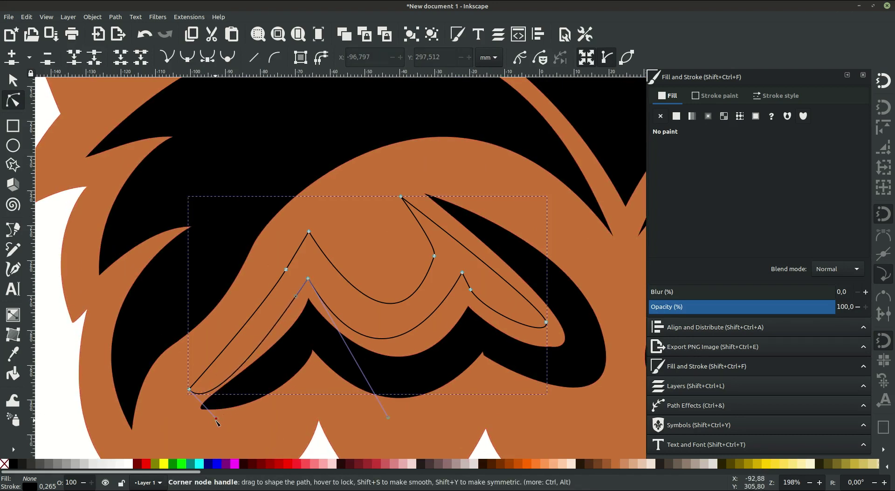
mouse_move(216, 421)
left_mouse_down()
mouse_move(223, 394)
mouse_move(175, 402)
left_mouse_up()
left_click_drag(307, 278, 308, 282)
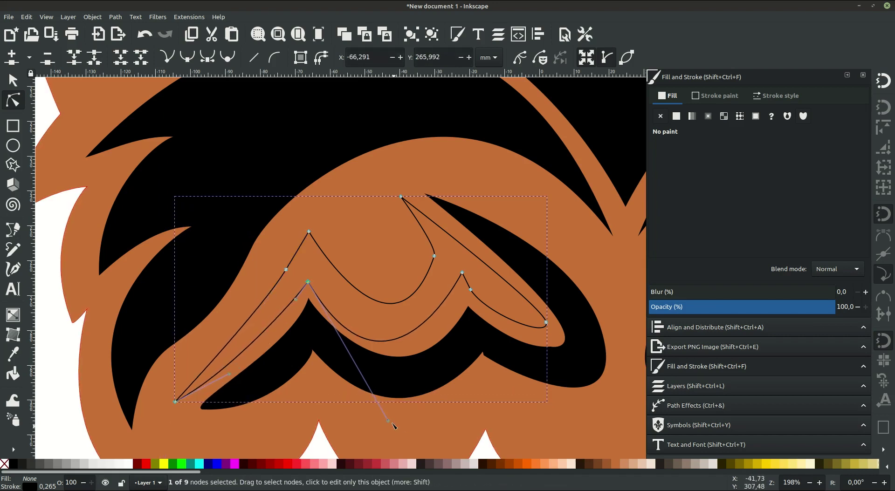
left_click_drag(388, 421, 420, 431)
left_click_drag(471, 287, 437, 291)
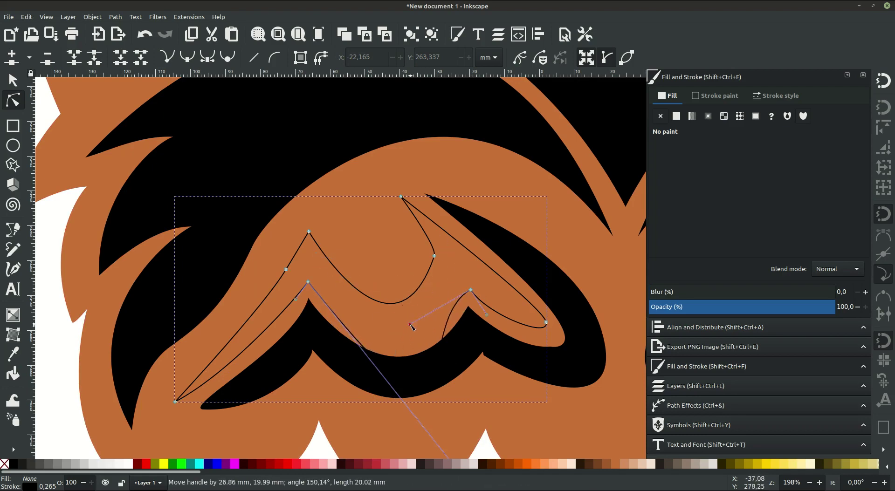
Smooth the crescent's right side and upper curve with further node edits
left_click_drag(471, 379, 431, 386)
scroll(430, 386, "down", 3)
left_click_drag(478, 425, 454, 366)
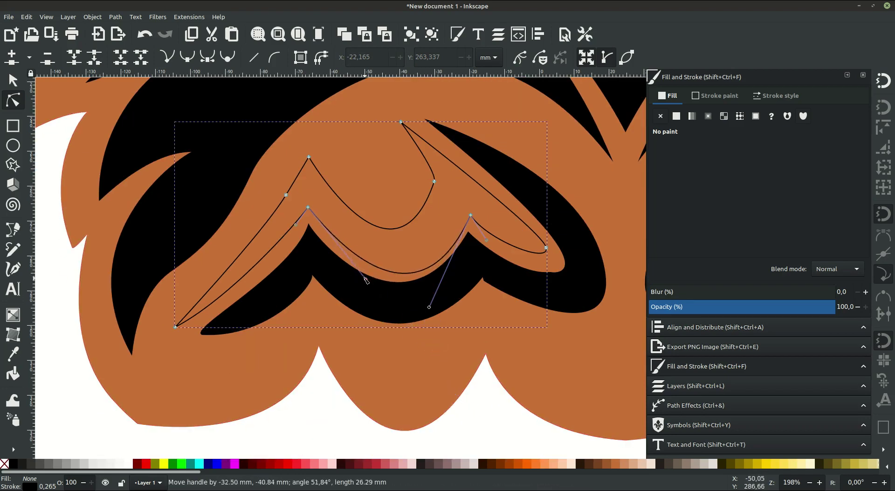
left_click_drag(428, 305, 417, 287)
left_click_drag(472, 216, 468, 214)
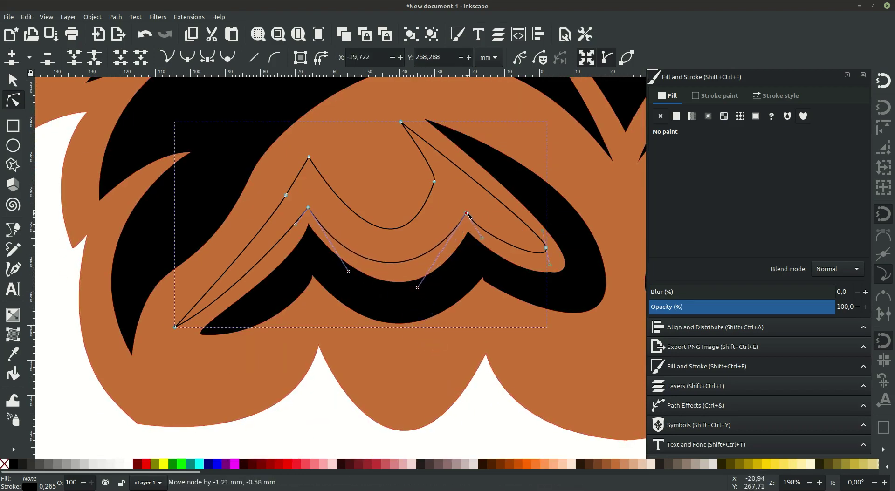
left_click_drag(546, 248, 549, 255)
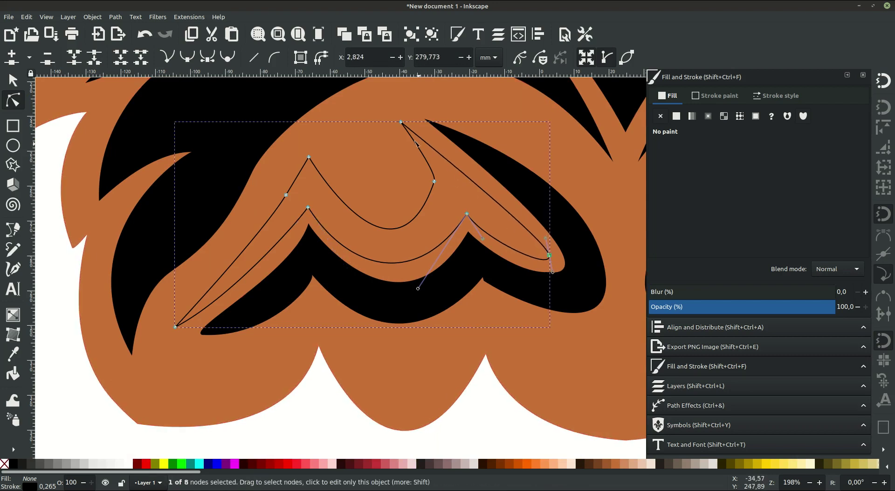
left_click(434, 182)
left_click_drag(415, 135, 446, 144)
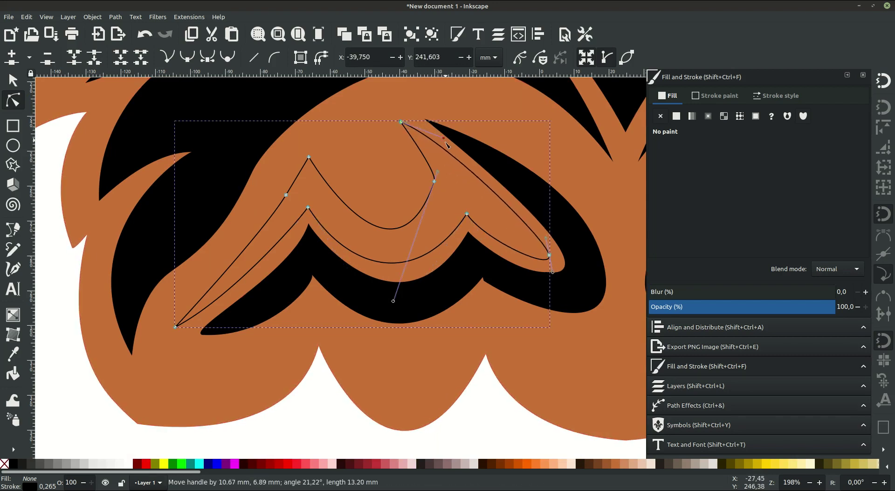
left_click_drag(434, 182, 441, 184)
left_click_drag(393, 301, 394, 293)
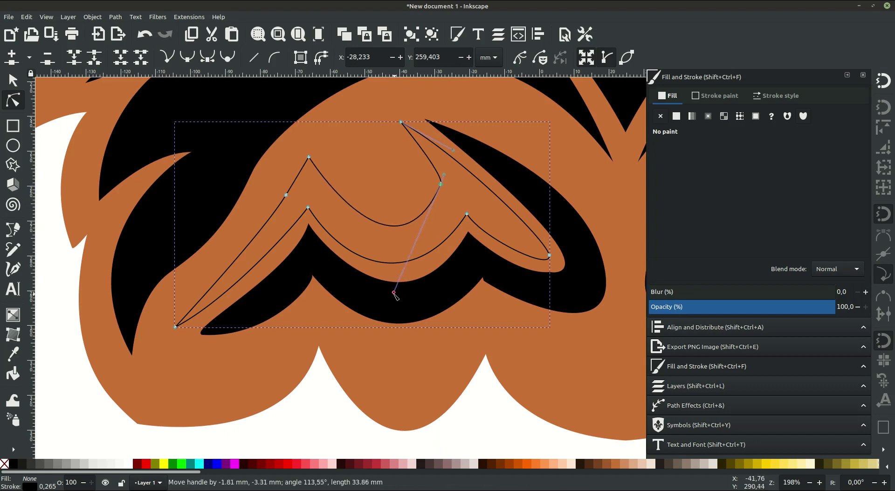
Fill the shading shape with dark brown 593318ff and zoom back out
left_click(677, 116)
key("s")
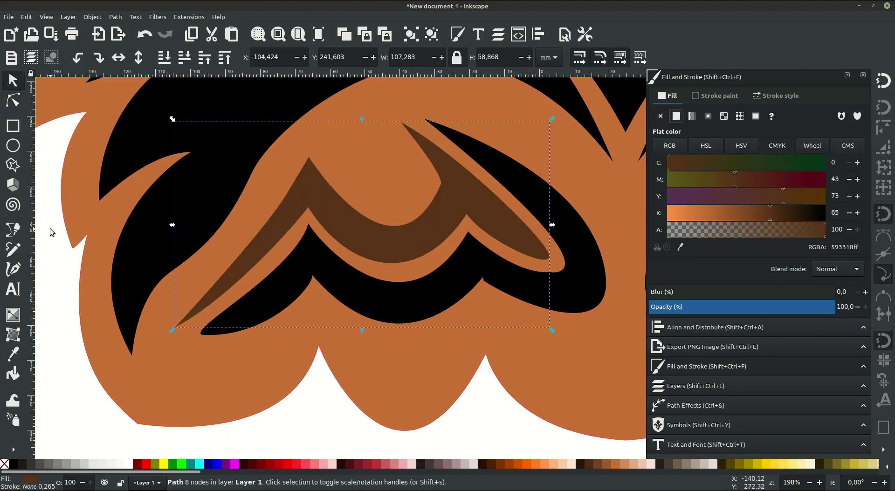
key("Escape")
key("minus")
key("minus")
scroll(245, 364, "down", 3)
scroll(309, 299, "up", 2)
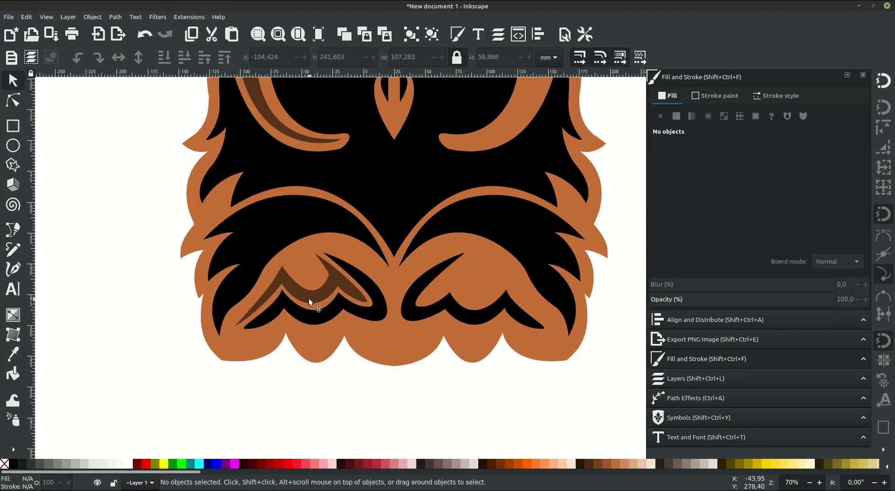
Duplicate the brown shape, flip it horizontally onto the right lower feather, and duplicate again
right_click(309, 296)
left_click(338, 98)
left_click_drag(335, 298, 481, 285)
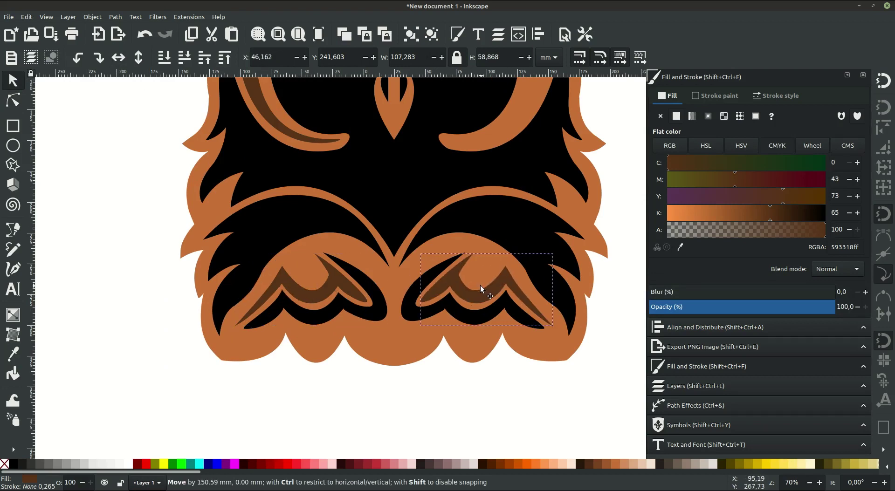
key("h")
scroll(368, 254, "up", 3)
scroll(368, 256, "up", 3)
right_click(250, 221)
left_click(265, 285)
Flip the second brown copy horizontally and place it on the owl's right side
key("h")
left_click_drag(322, 285, 533, 237)
key("Escape")
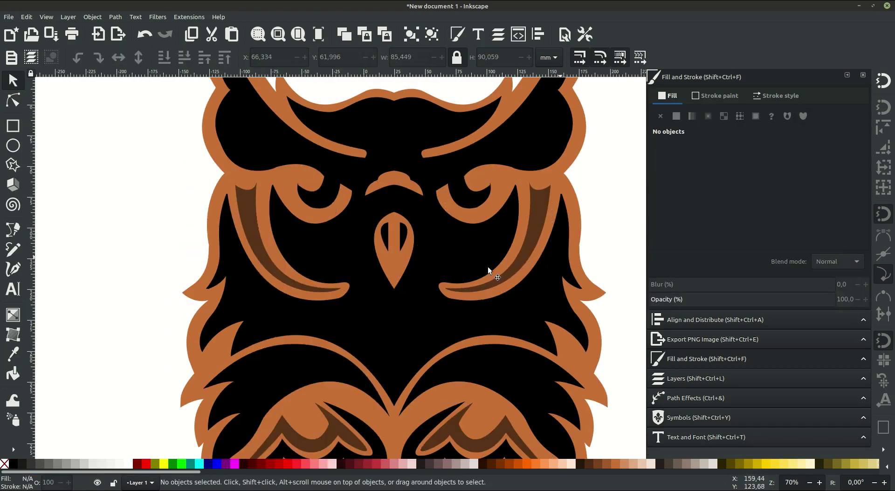
scroll(364, 312, "up", 3)
scroll(364, 311, "down", 4)
scroll(350, 214, "down", 3)
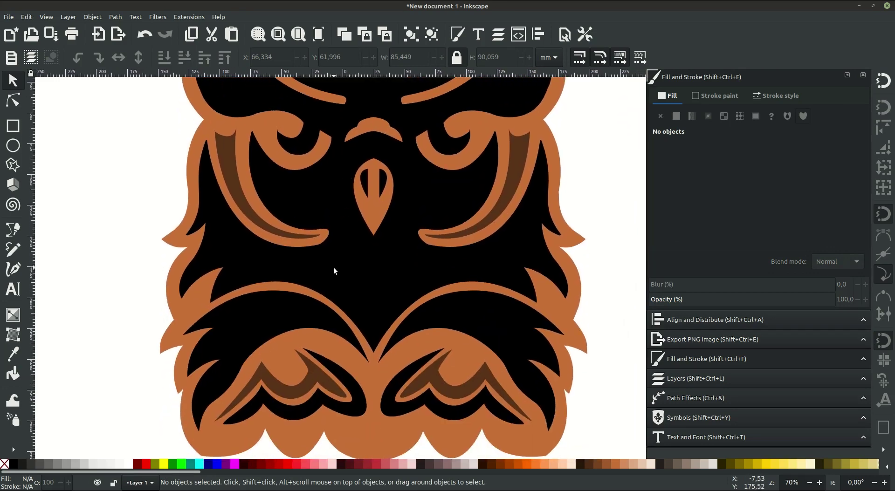
scroll(336, 270, "down", 2)
scroll(338, 296, "down", 2)
scroll(327, 296, "up", 2, "ctrl")
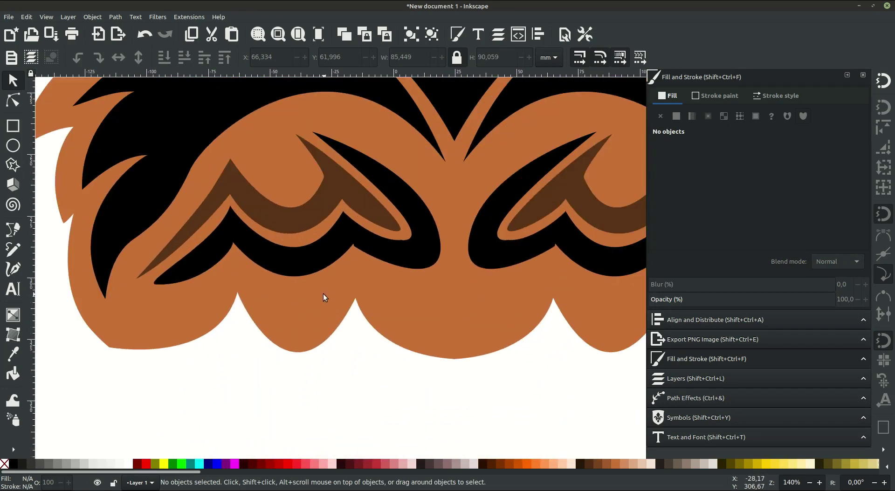
Draw a shading shape under the left feather and lighten its fill to 71411dff
key("b")
left_click(239, 264)
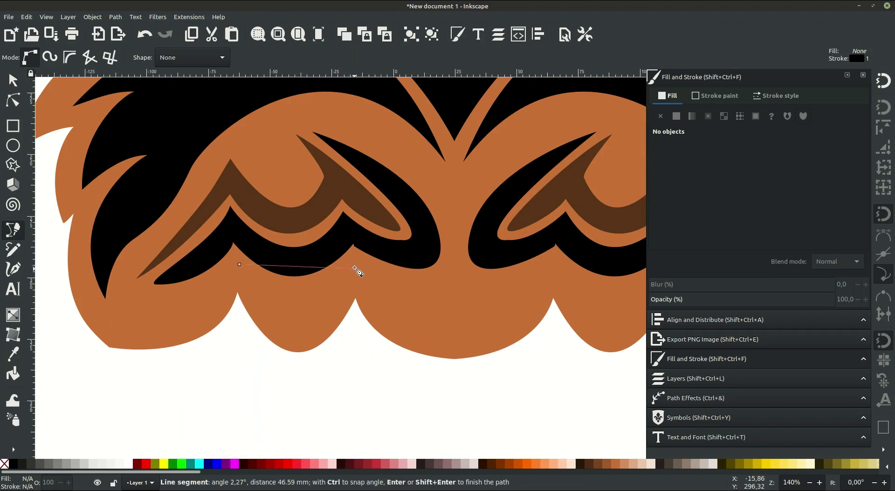
mouse_move(359, 261)
left_mouse_down()
mouse_move(394, 196)
mouse_move(366, 254)
left_mouse_up()
mouse_move(239, 264)
left_mouse_down()
mouse_move(207, 119)
mouse_move(180, 100)
left_mouse_up()
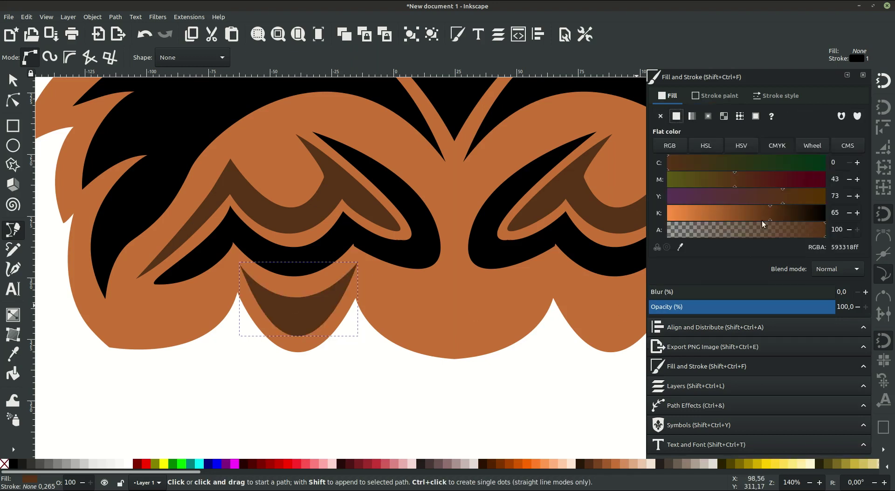
left_click_drag(762, 220, 755, 216)
Trace and close a brown shading shape down the next bottom scallop
left_click(365, 269)
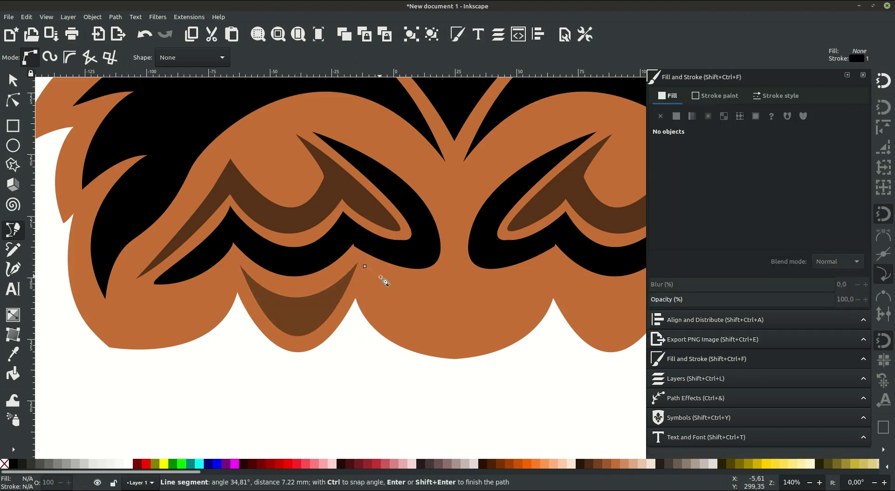
scroll(358, 282, "right", 4)
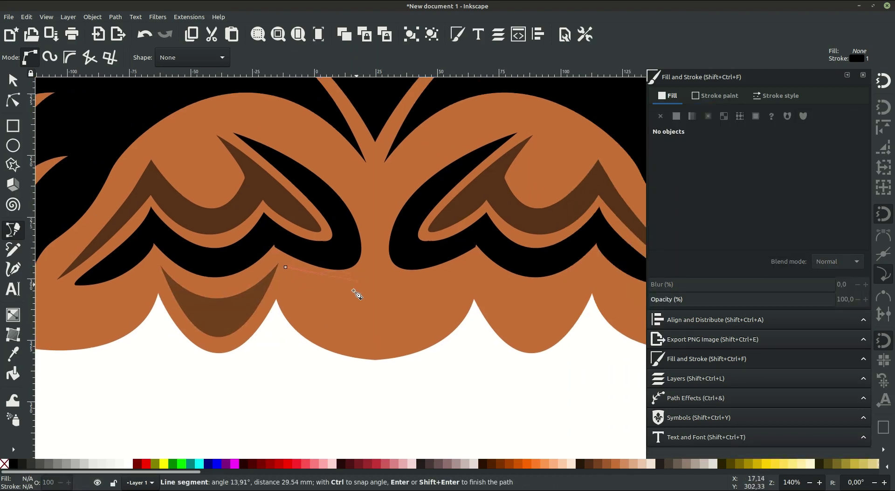
left_click_drag(471, 263, 579, 78)
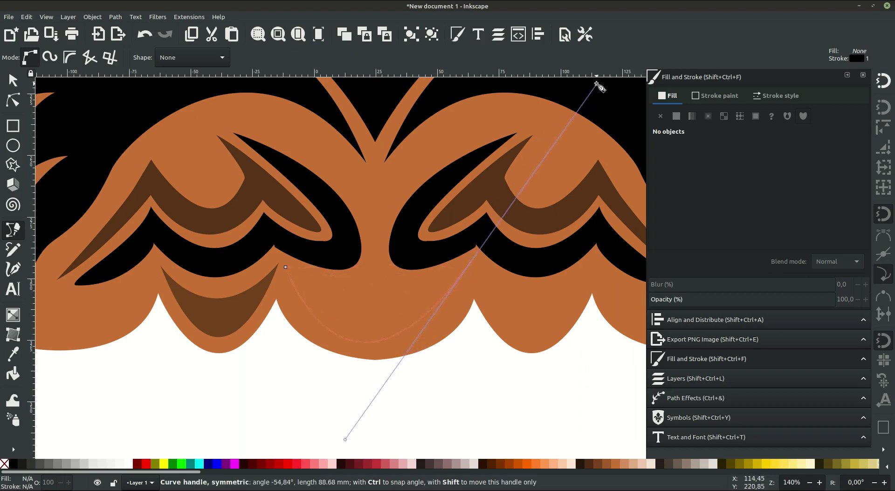
key("BackSpace")
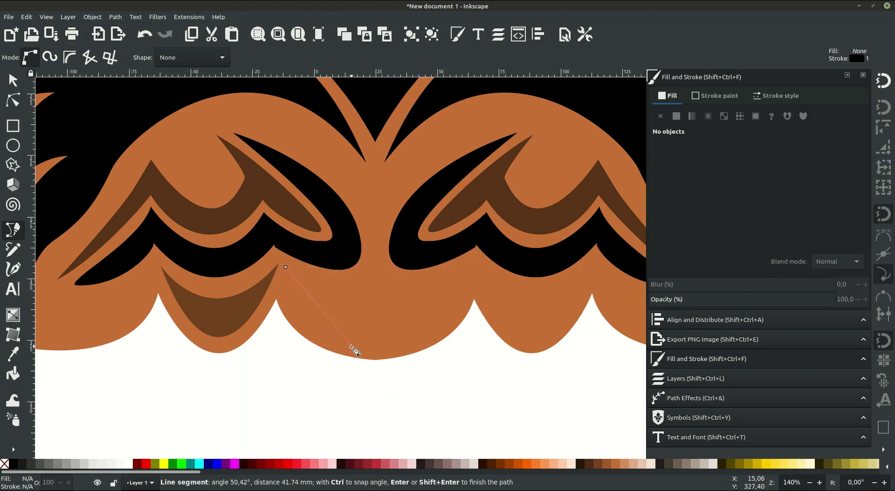
mouse_move(359, 354)
left_mouse_down()
mouse_move(444, 386)
mouse_move(362, 362)
left_mouse_up()
left_click_drag(324, 282, 323, 279)
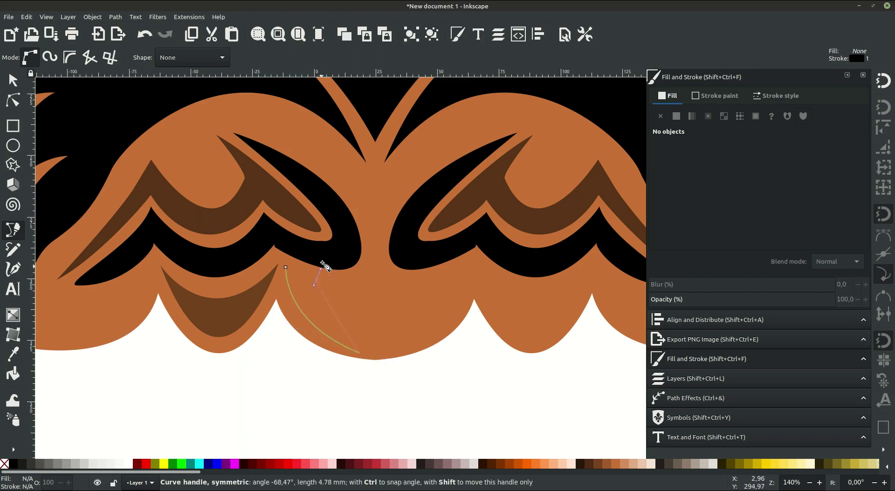
left_click(286, 267)
Draw a closed shading shape on the leftmost bottom scallop
scroll(455, 351, "left", 10)
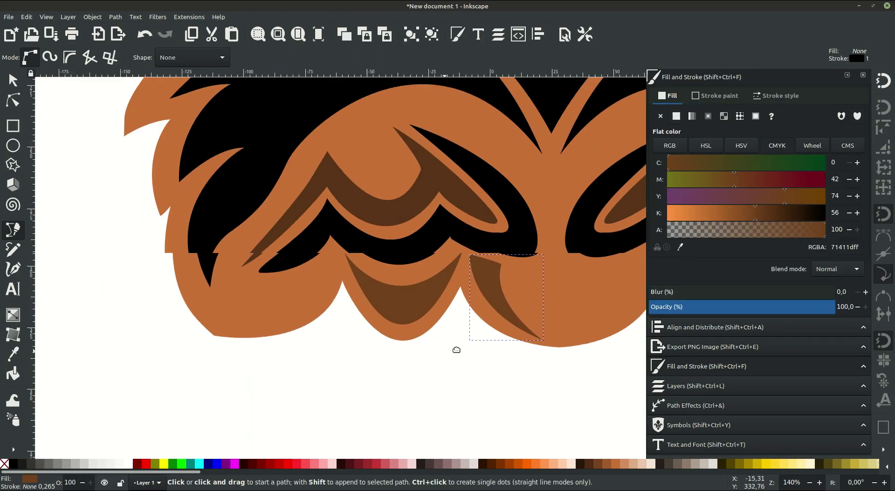
left_click(343, 260)
left_click_drag(229, 323, 128, 317)
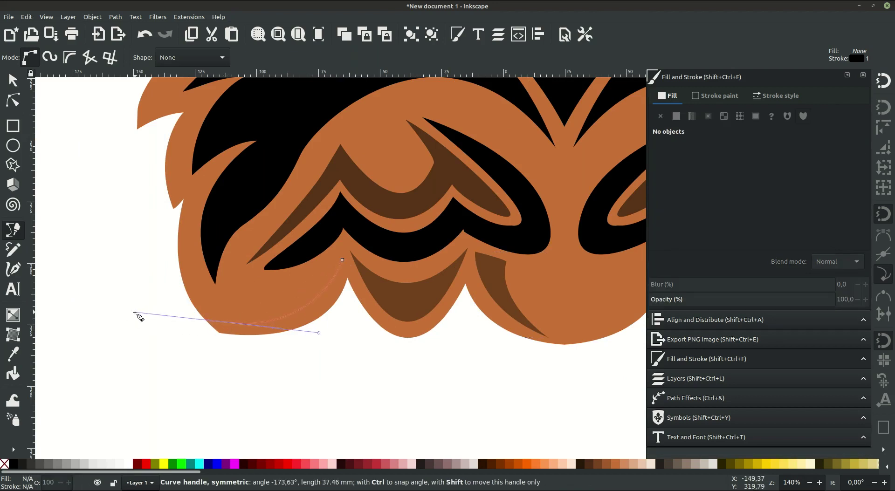
mouse_move(343, 259)
left_mouse_down()
mouse_move(353, 231)
mouse_move(384, 211)
left_mouse_up()
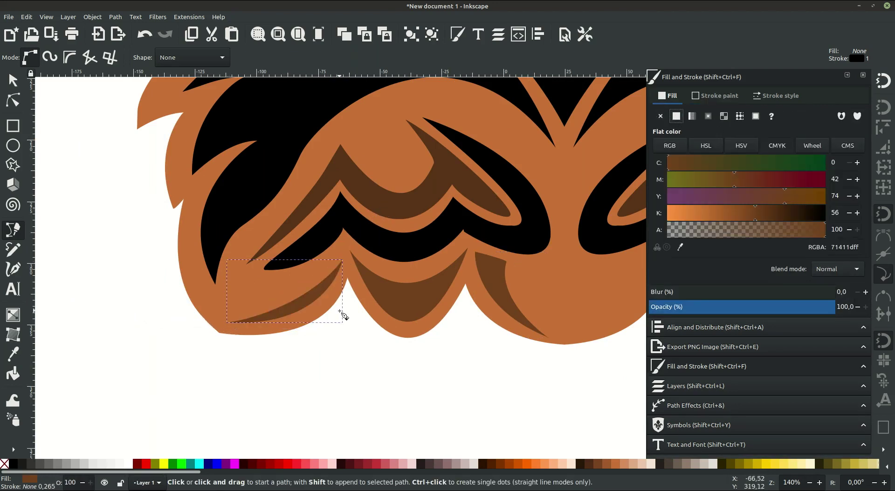
Select the three scallop shading shapes, duplicate them, and move the copies right
left_click(13, 80)
scroll(174, 276, "right", 8)
scroll(173, 276, "down", 1)
left_click(356, 262, "shift")
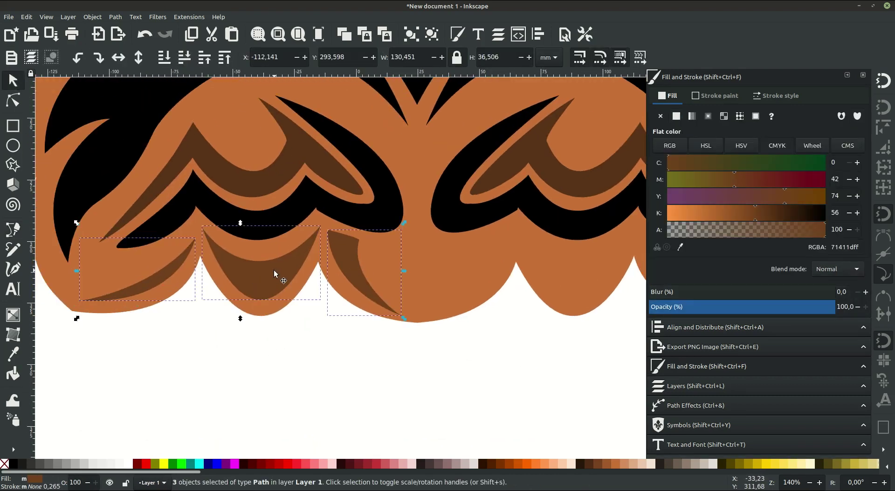
left_click(273, 270, "shift")
right_click(346, 262)
key("Escape")
left_click_drag(133, 253, 494, 253)
Draw a closed curved pupil outline with the Bezier pen inside the owl's left eye
left_click(484, 359)
scroll(446, 337, "down", 3, "ctrl")
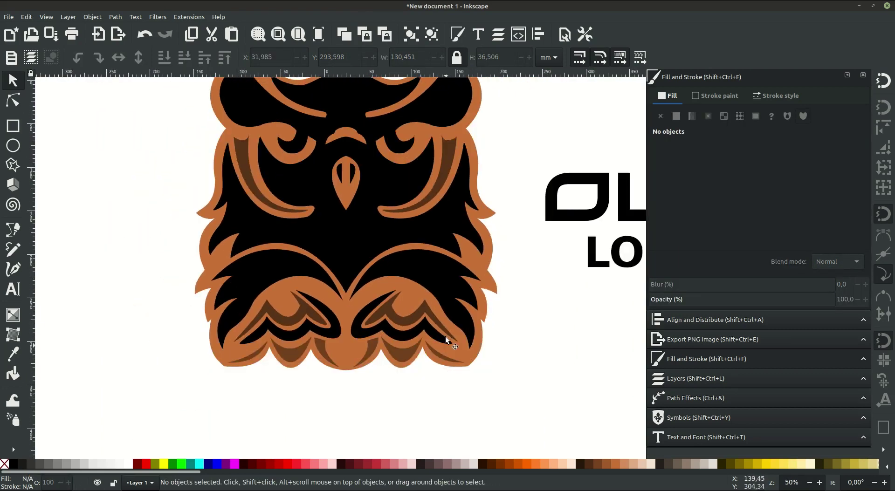
scroll(401, 243, "up", 2)
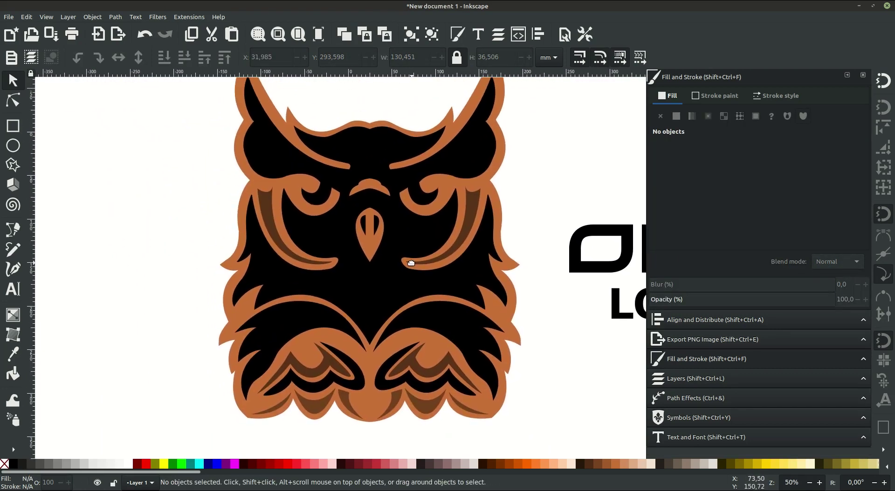
scroll(313, 206, "up", 1, "ctrl")
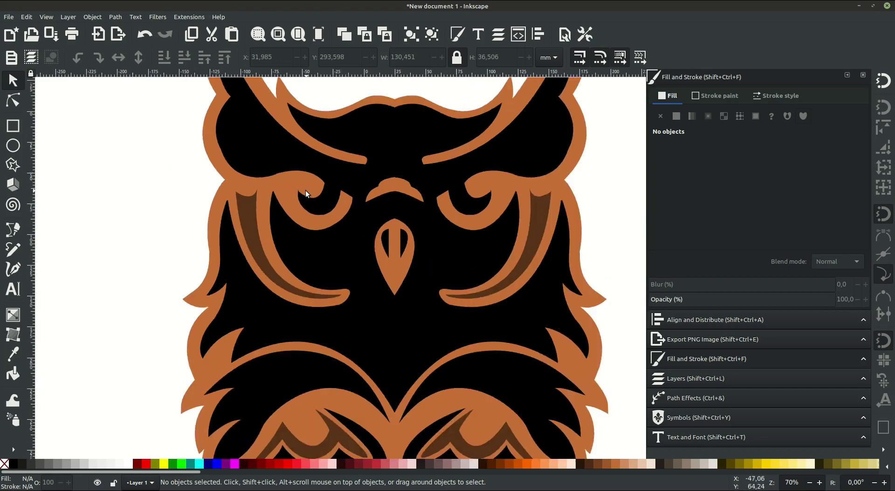
scroll(280, 194, "up", 1, "ctrl")
left_click(12, 229)
scroll(237, 228, "up", 1, "ctrl")
scroll(237, 228, "up", 1, "ctrl")
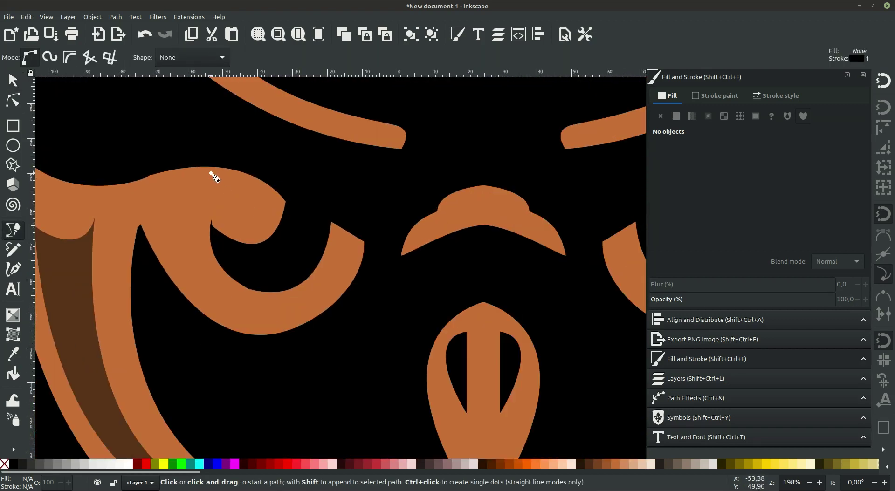
left_click(211, 173)
left_click_drag(222, 228, 244, 235)
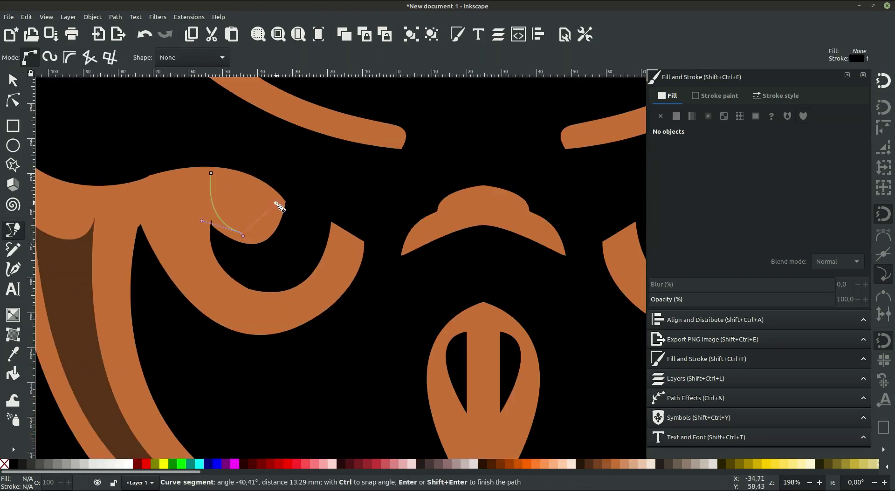
left_click_drag(276, 203, 280, 201)
left_click_drag(211, 173, 164, 168)
Reshape the pupil's lower-right and bottom curves by editing its nodes
key("n")
scroll(261, 252, "up", 1, "ctrl")
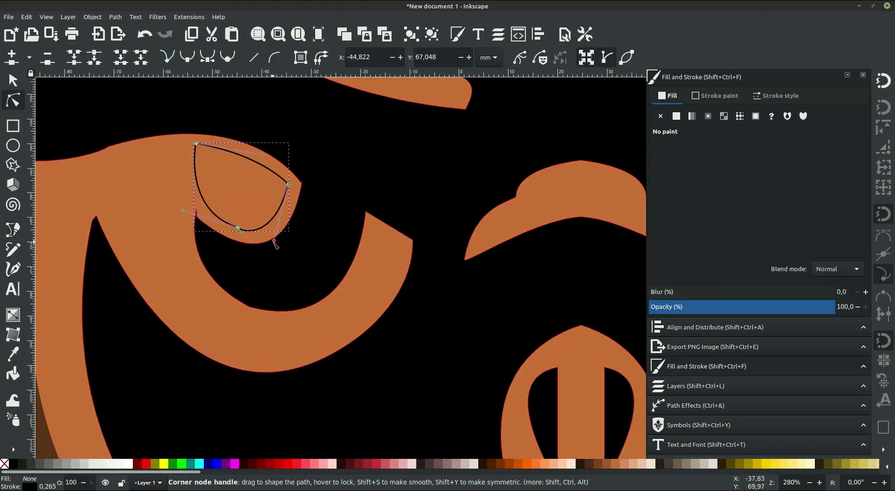
left_click_drag(275, 242, 280, 229)
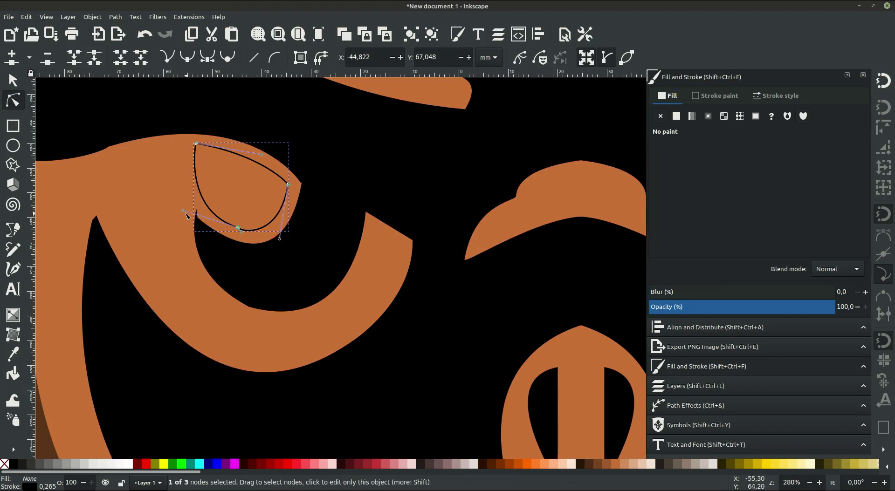
left_click_drag(183, 211, 187, 208)
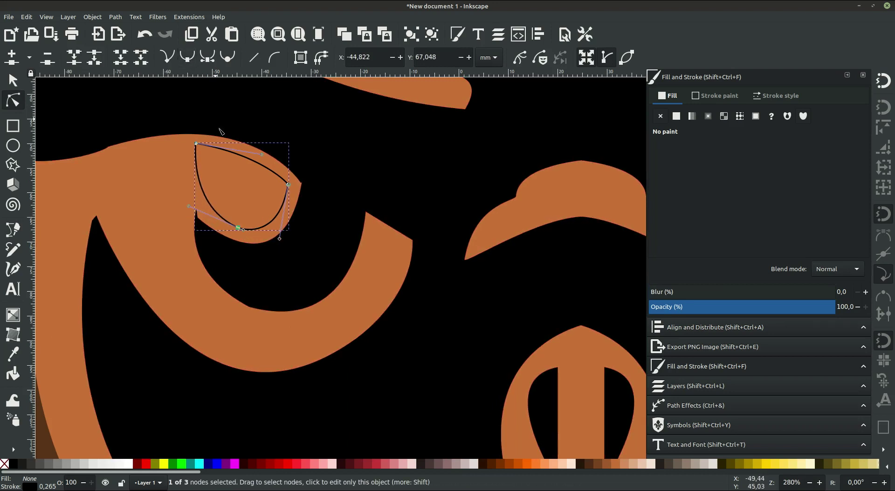
key("s")
Fill the pupil dark brown and paste a copy onto the right eye
left_click(676, 117)
left_click(424, 299)
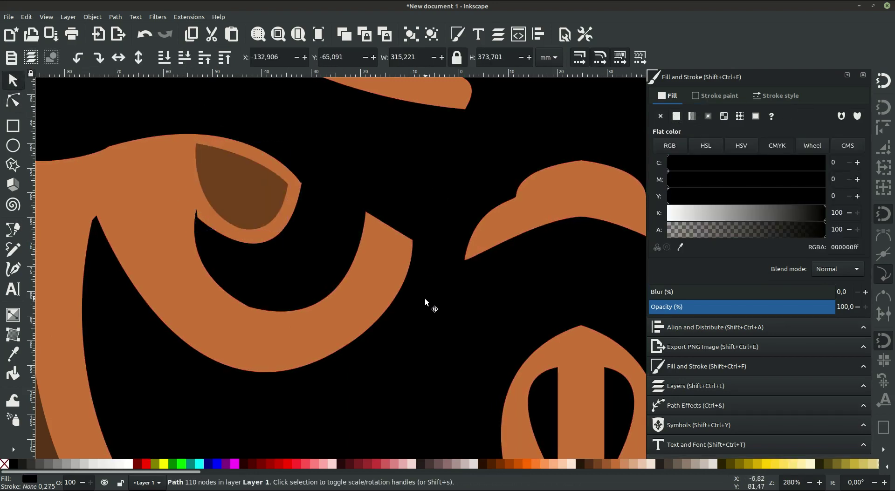
scroll(235, 219, "down", 4)
right_click(241, 225)
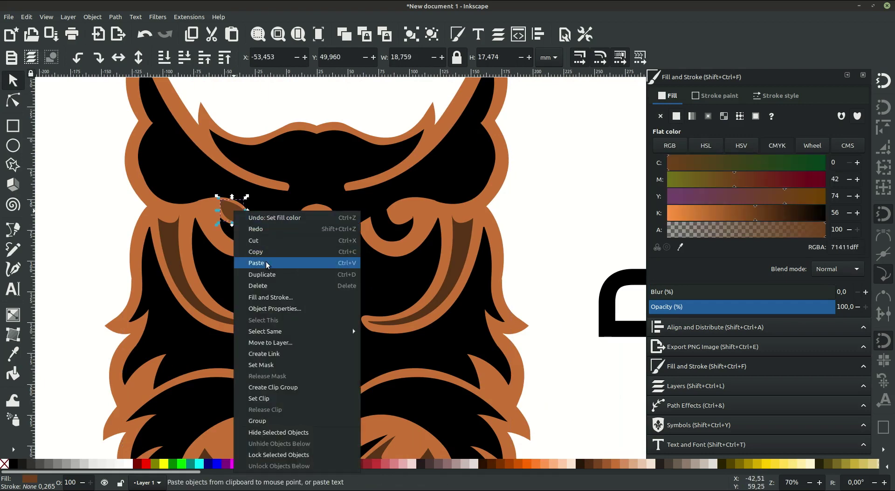
left_click(257, 257)
left_click_drag(230, 220, 403, 221)
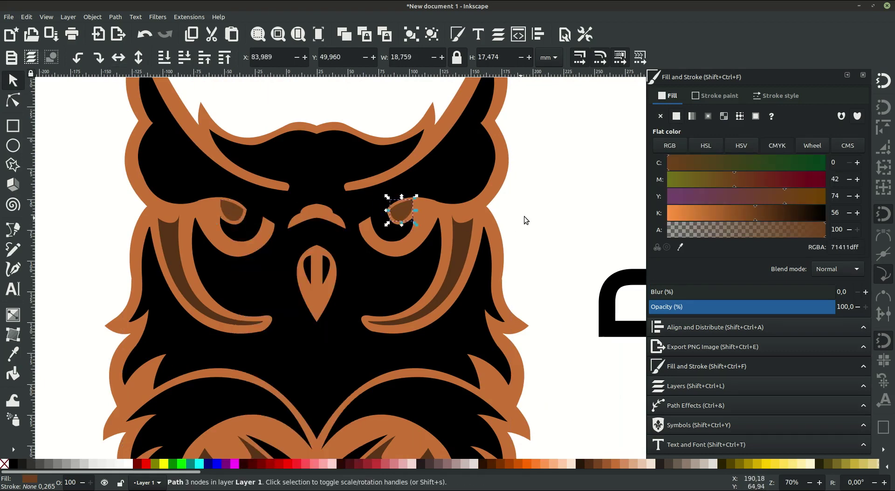
left_click(524, 217)
scroll(524, 216, "down", 1)
mouse_move(456, 206)
left_mouse_down()
mouse_move(404, 270)
mouse_move(430, 259)
left_mouse_up()
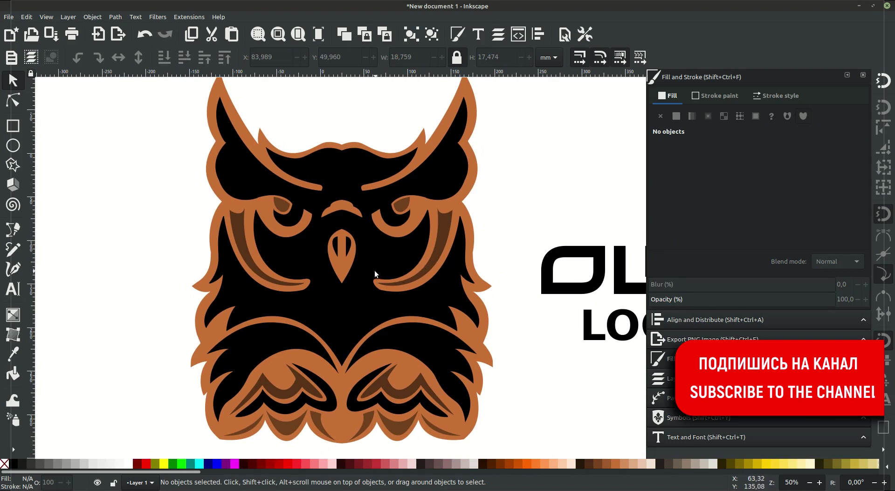
Centre the view on the OWL LOGO text and give OWL the owl's sampled dark brown
scroll(374, 271, "up", 1)
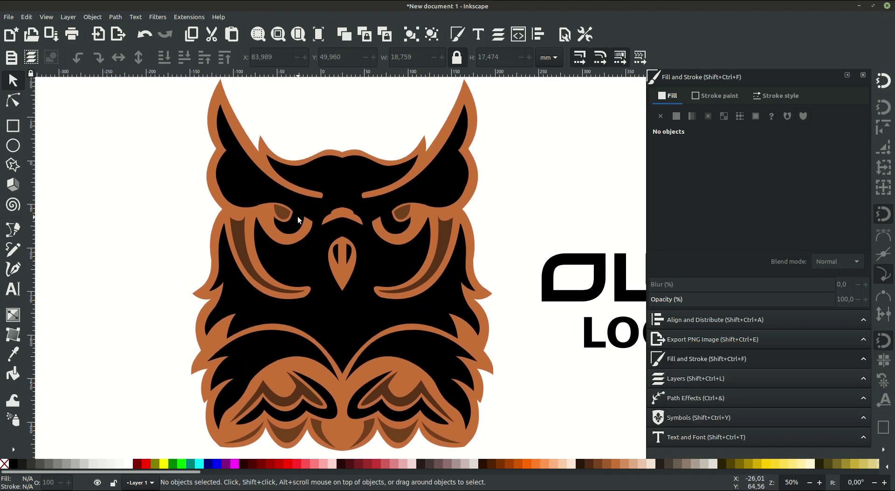
left_click_drag(375, 251, 231, 241)
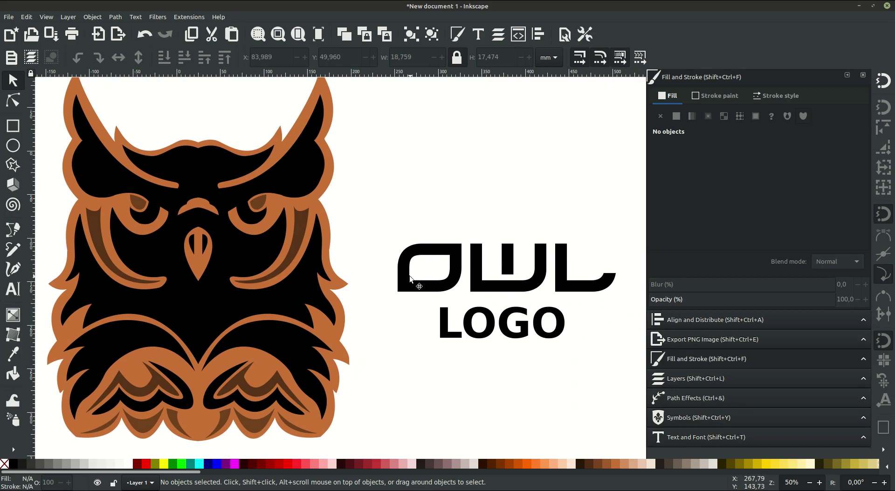
scroll(409, 275, "down", 2)
scroll(269, 236, "up", 2)
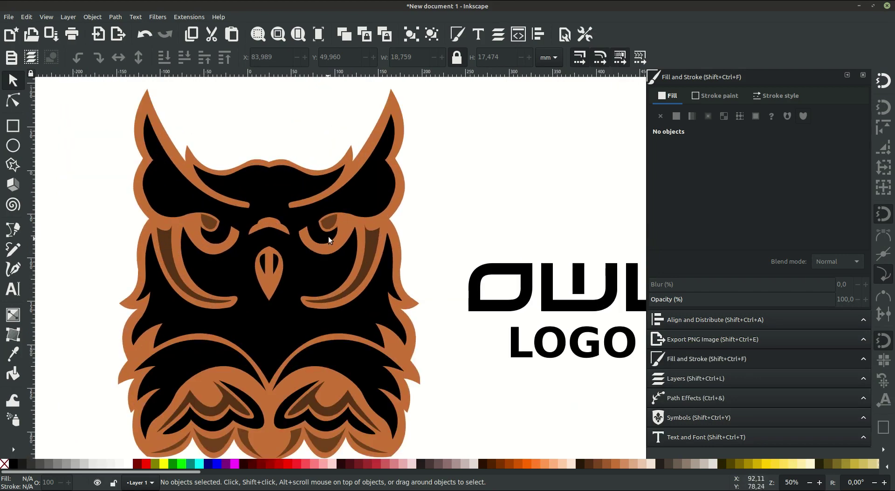
left_click(422, 220)
key("Escape")
left_click_drag(381, 269, 380, 251)
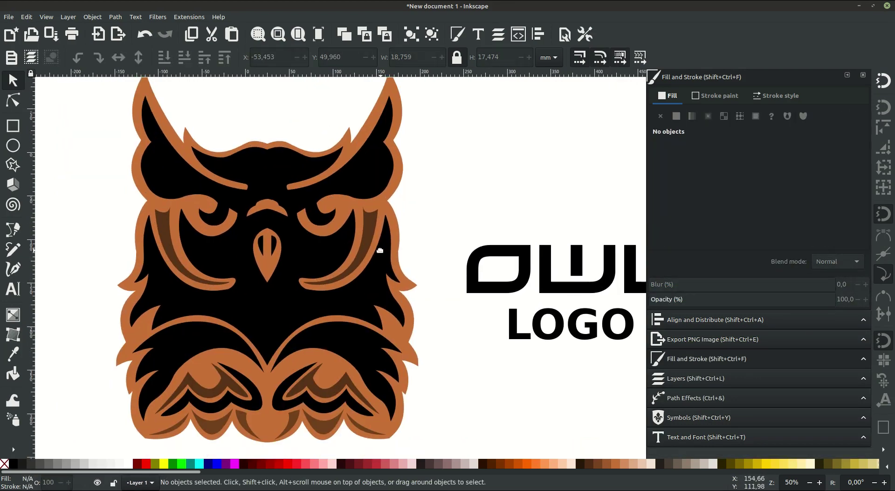
left_click_drag(435, 260, 388, 272)
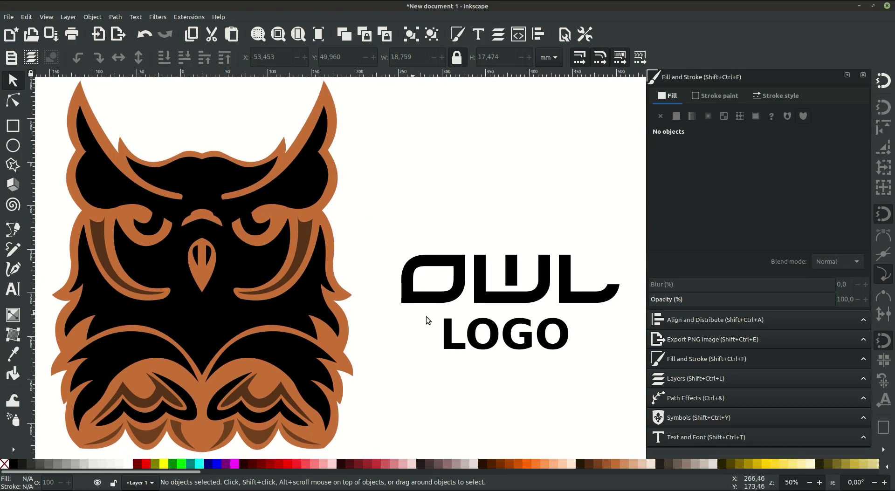
left_click(514, 299)
left_click(680, 247)
left_click(100, 230)
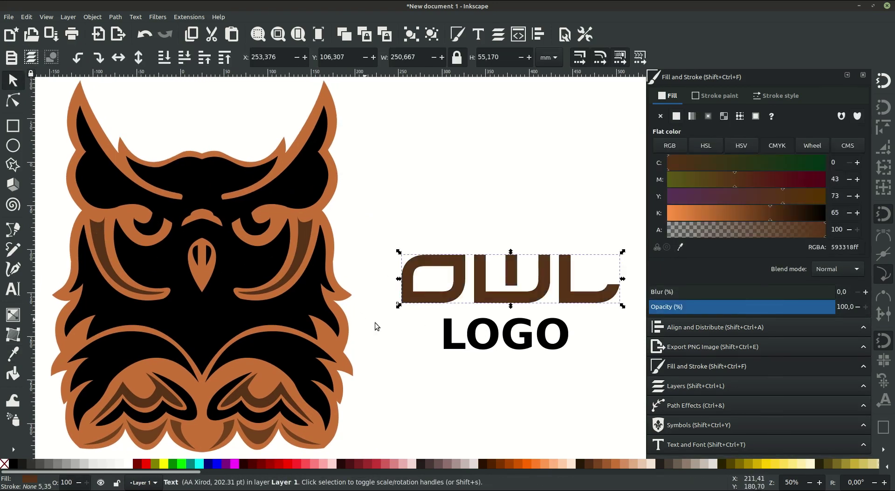
left_click(548, 338)
Draw a fully rounded copper rectangle over the text and send it to the bottom
left_click(13, 126)
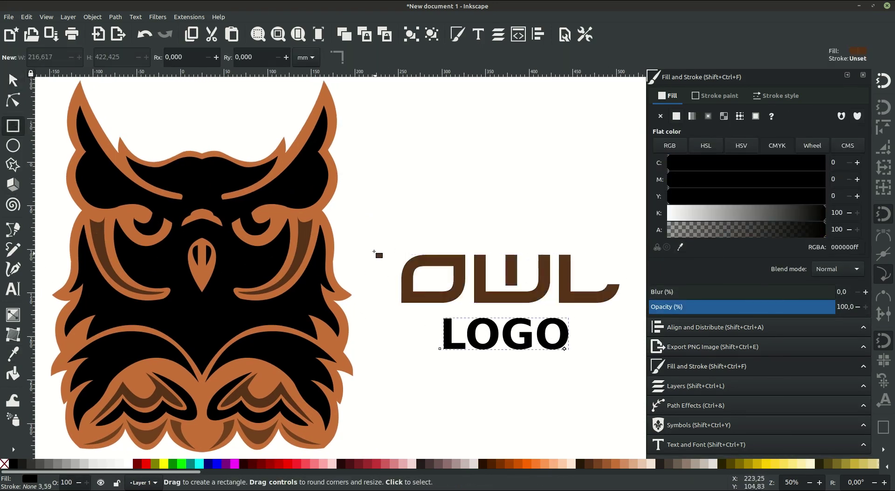
left_click_drag(375, 240, 635, 357)
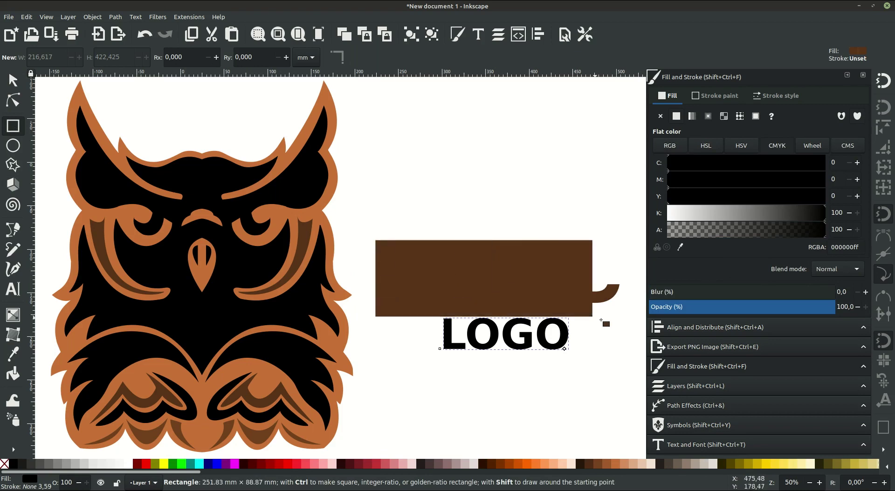
key("Escape")
left_click(513, 298)
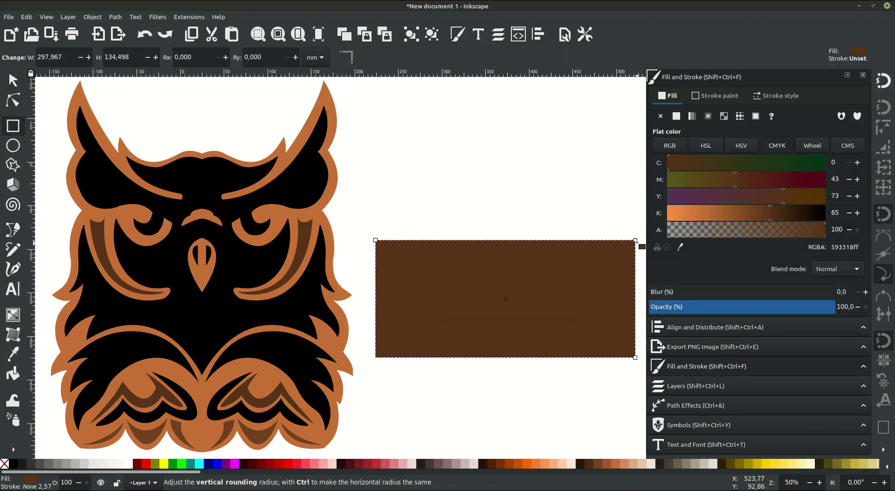
left_click_drag(634, 242, 635, 300)
left_click(680, 247)
left_click(284, 140)
key("End")
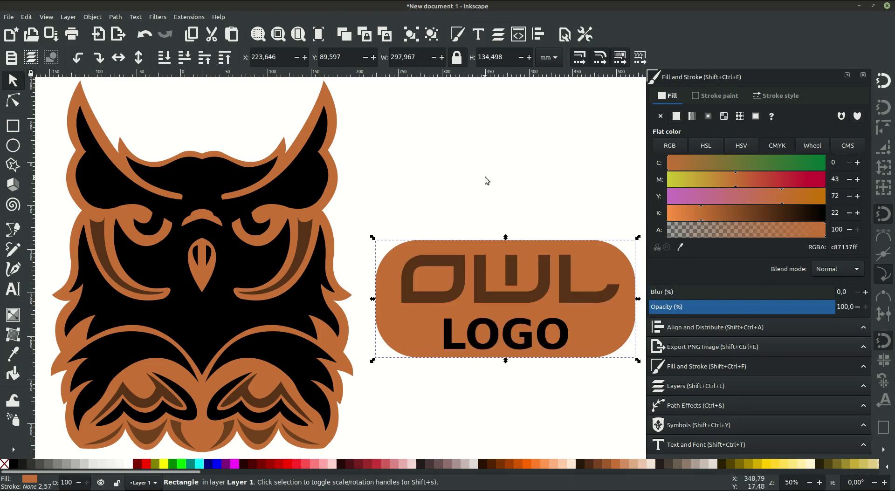
left_click(485, 180)
Recolour the OWL text white and zoom out to view the whole layout
left_click(517, 271)
left_click(124, 464)
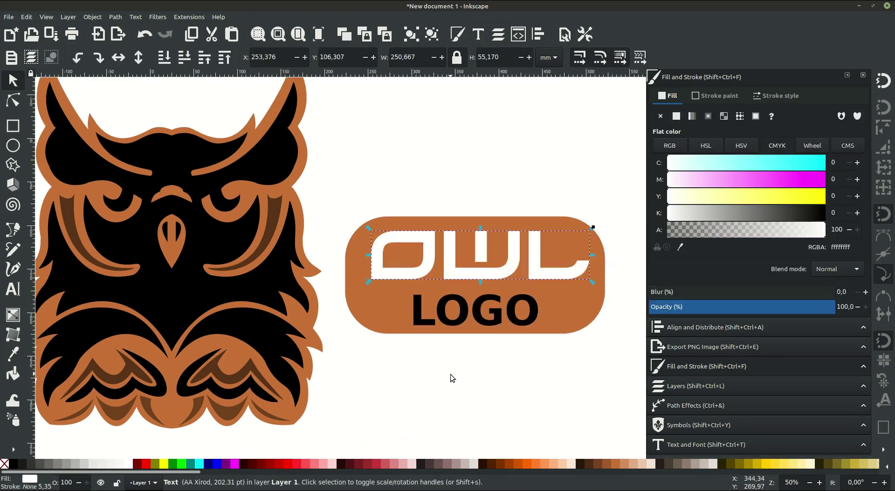
left_click(447, 374)
key("minus")
scroll(436, 353, "up", 1, "ctrl")
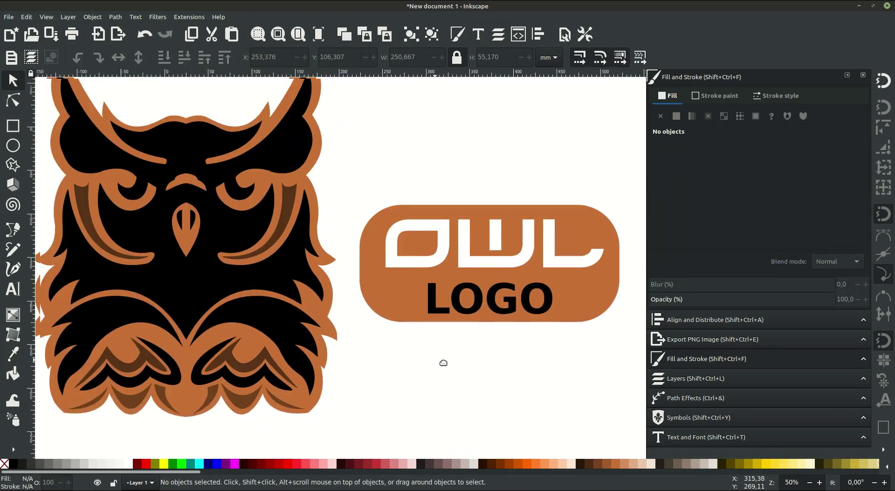